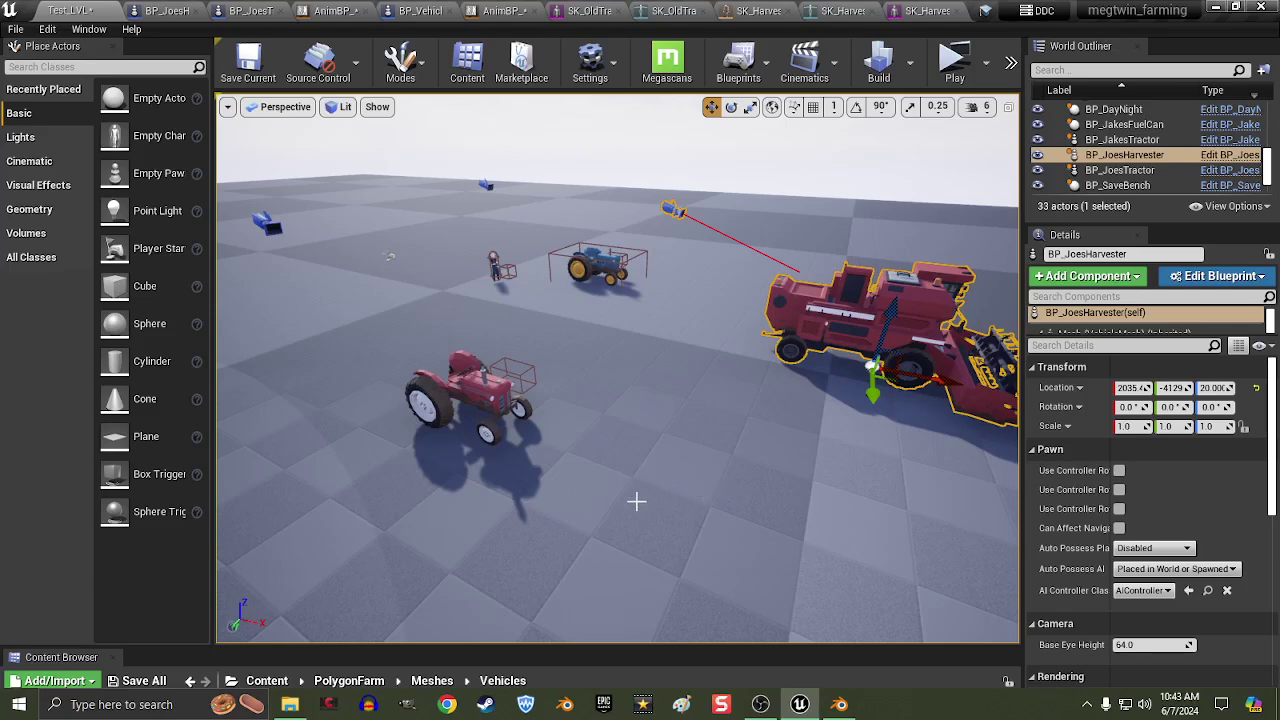
Orbit the view around the harvester and tractors from ground level, the side and above.
mouse_move(634, 500)
right_mouse_down()
mouse_move(680, 470)
mouse_move(636, 501)
right_mouse_up()
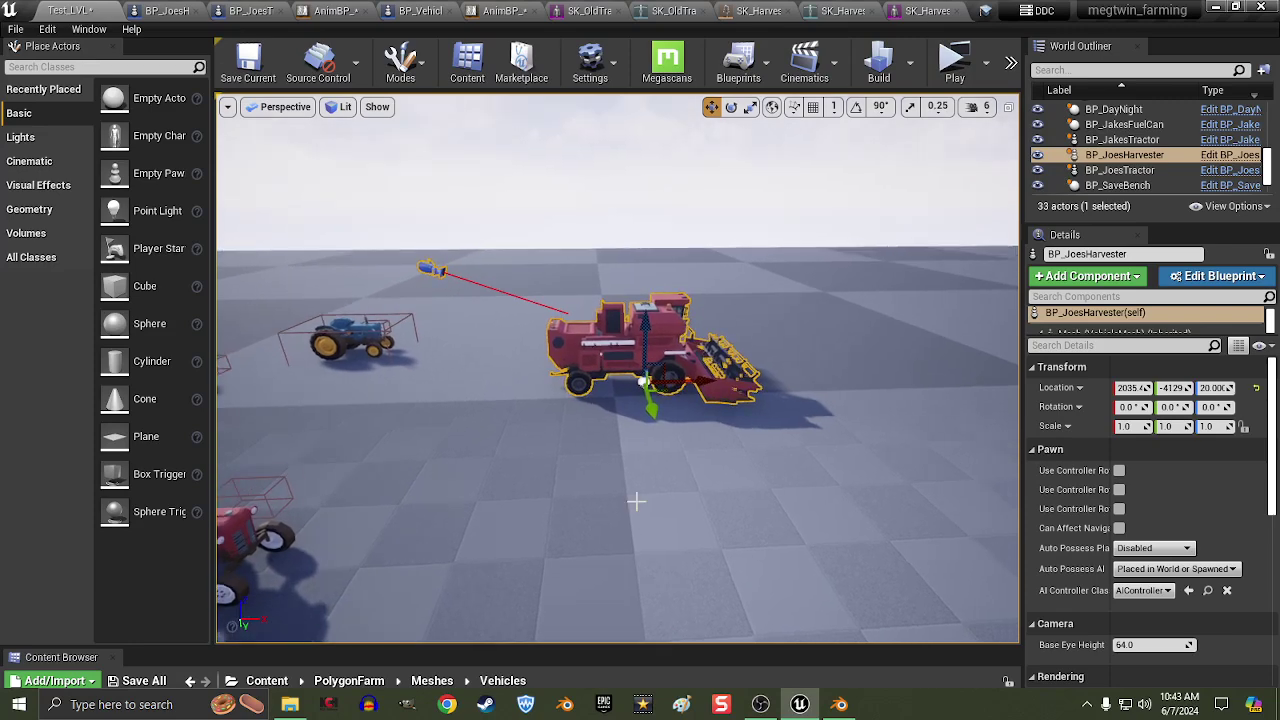
scroll(735, 515, "up", 1)
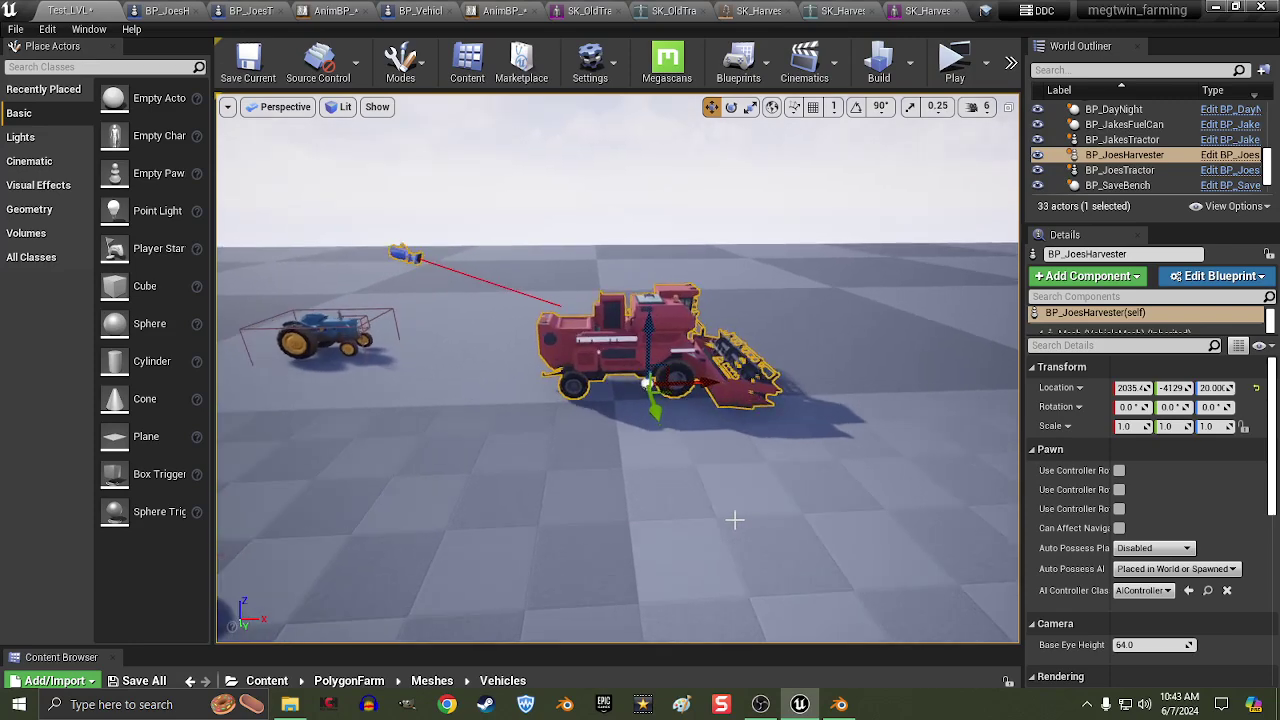
scroll(760, 525, "up", 2)
scroll(786, 537, "up", 1)
right_click_drag(841, 510, 841, 510)
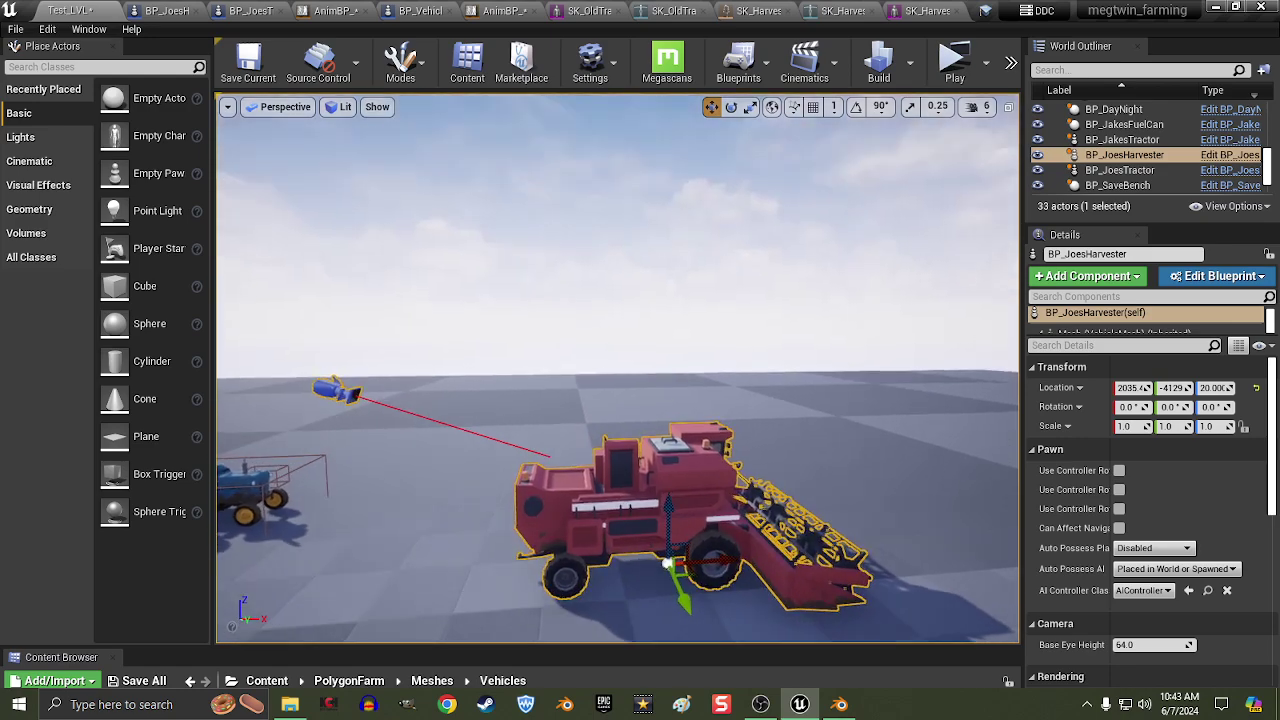
right_click_drag(830, 515, 830, 515)
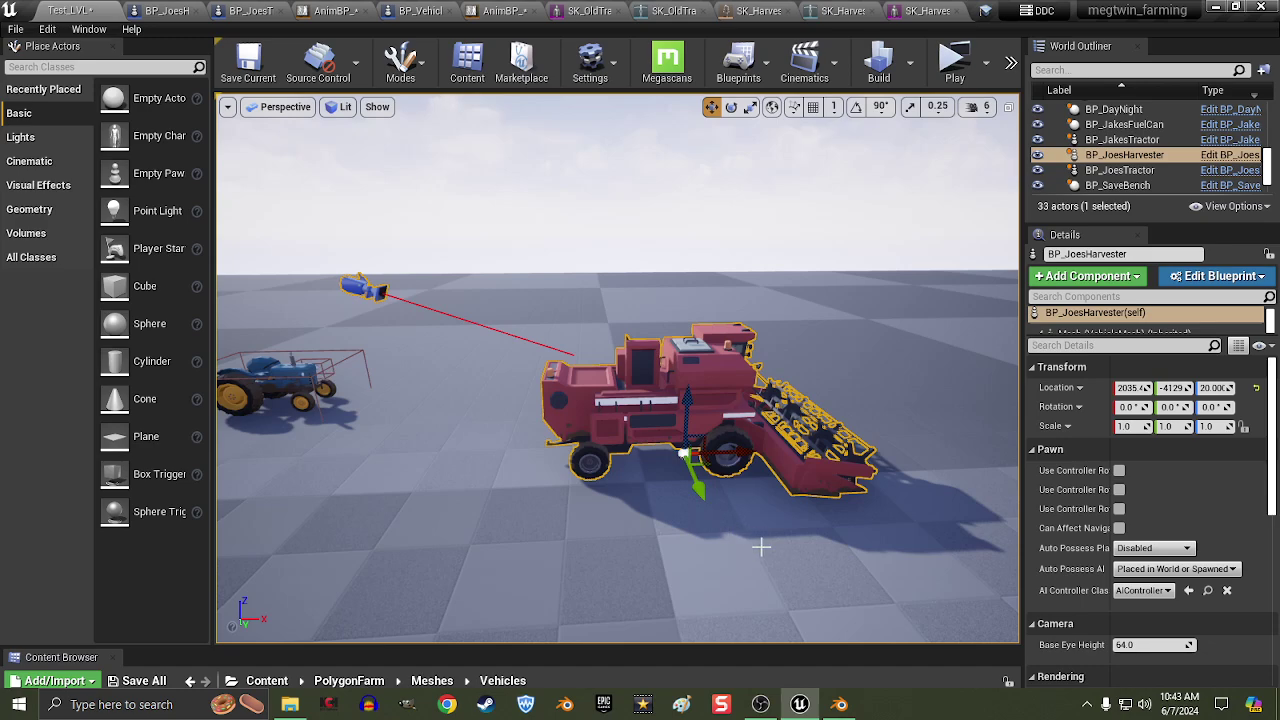
right_click_drag(808, 558, 808, 558)
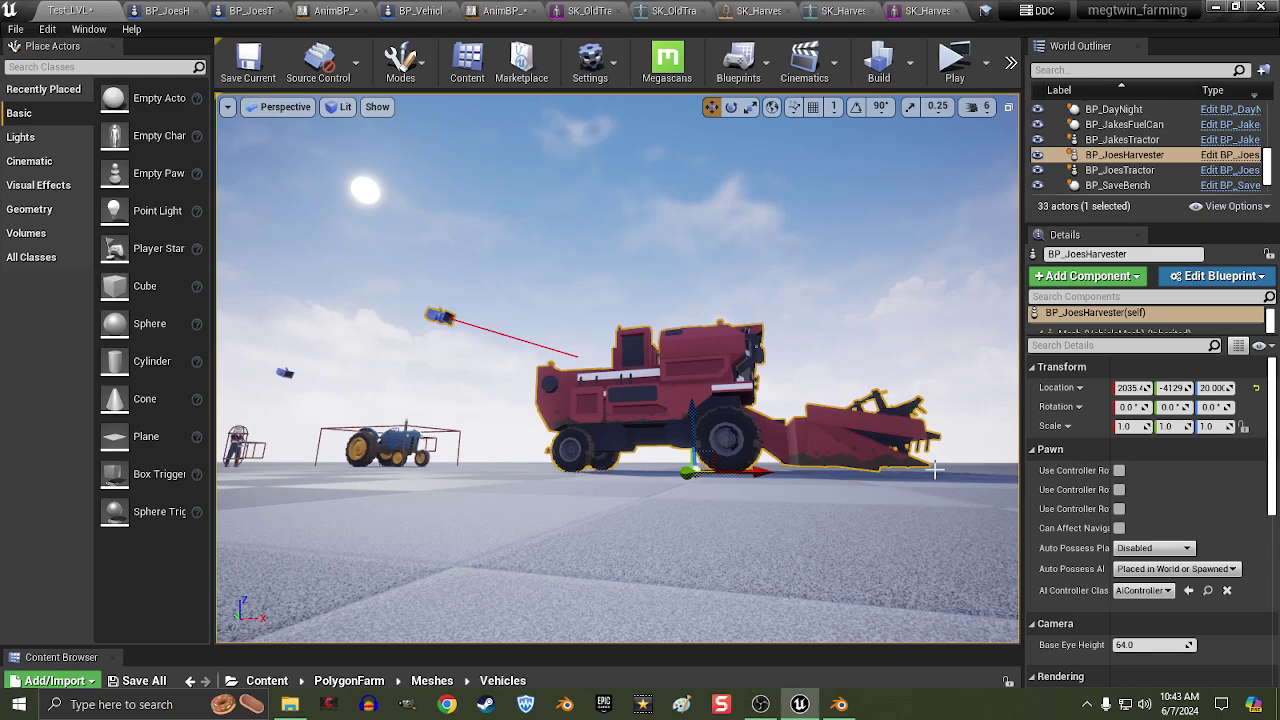
right_click_drag(934, 470, 934, 470)
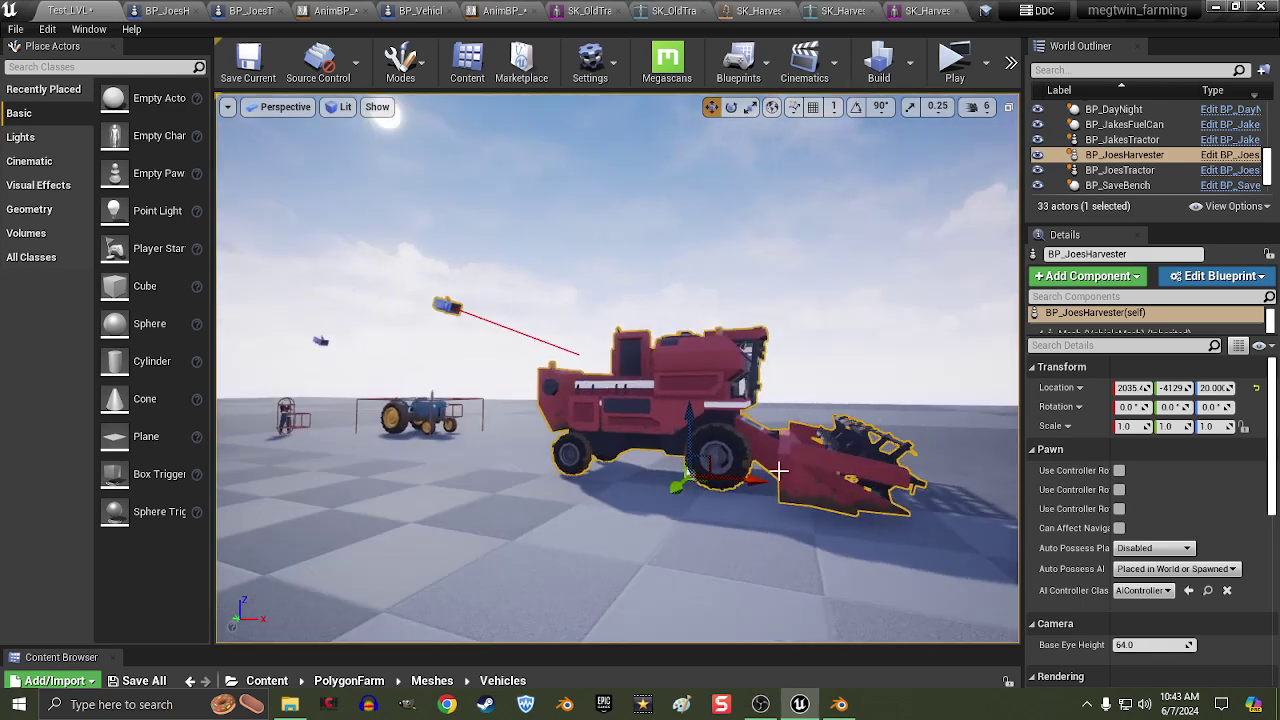
right_click_drag(812, 540, 812, 540)
right_click_drag(220, 366, 220, 366)
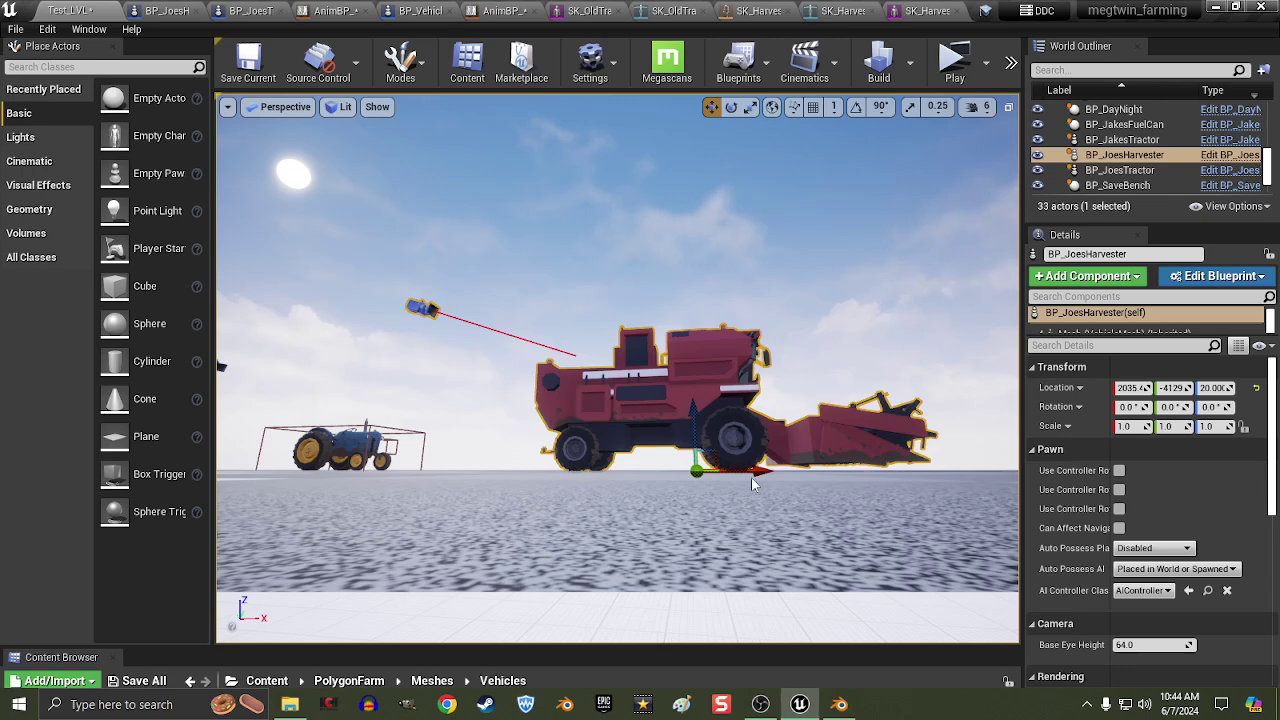
right_click_drag(858, 472, 791, 414)
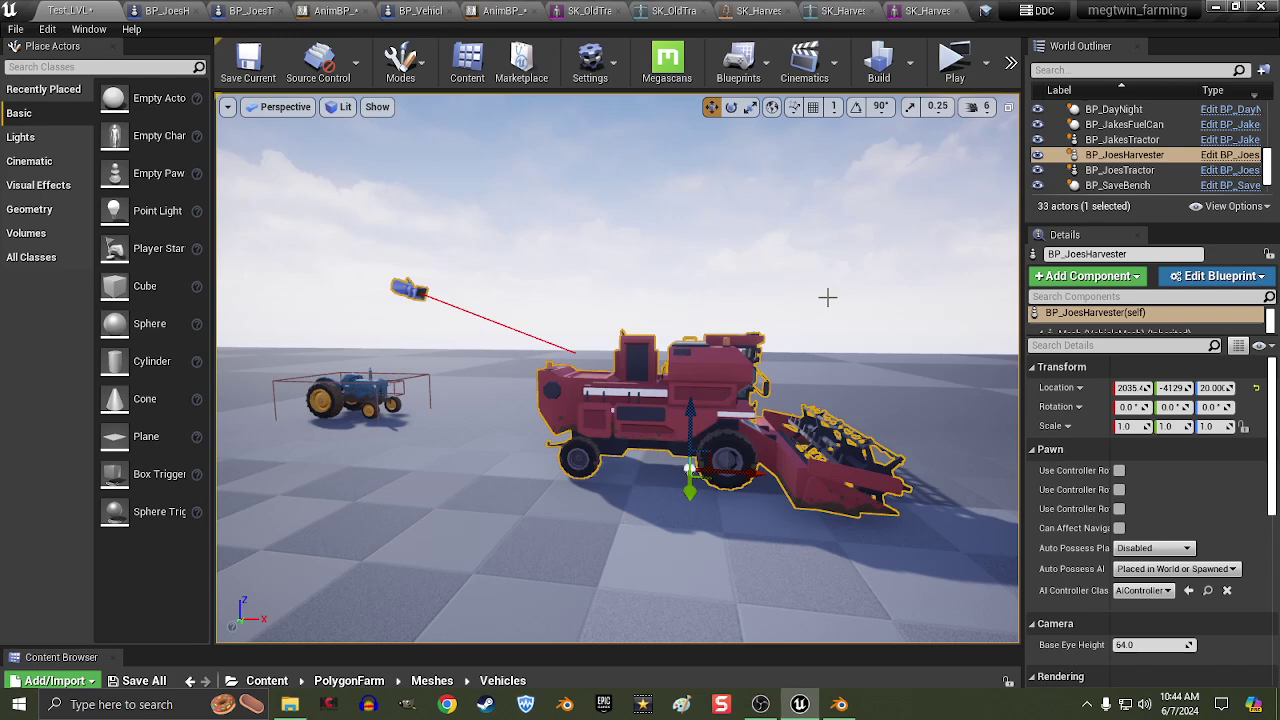
mouse_move(839, 704)
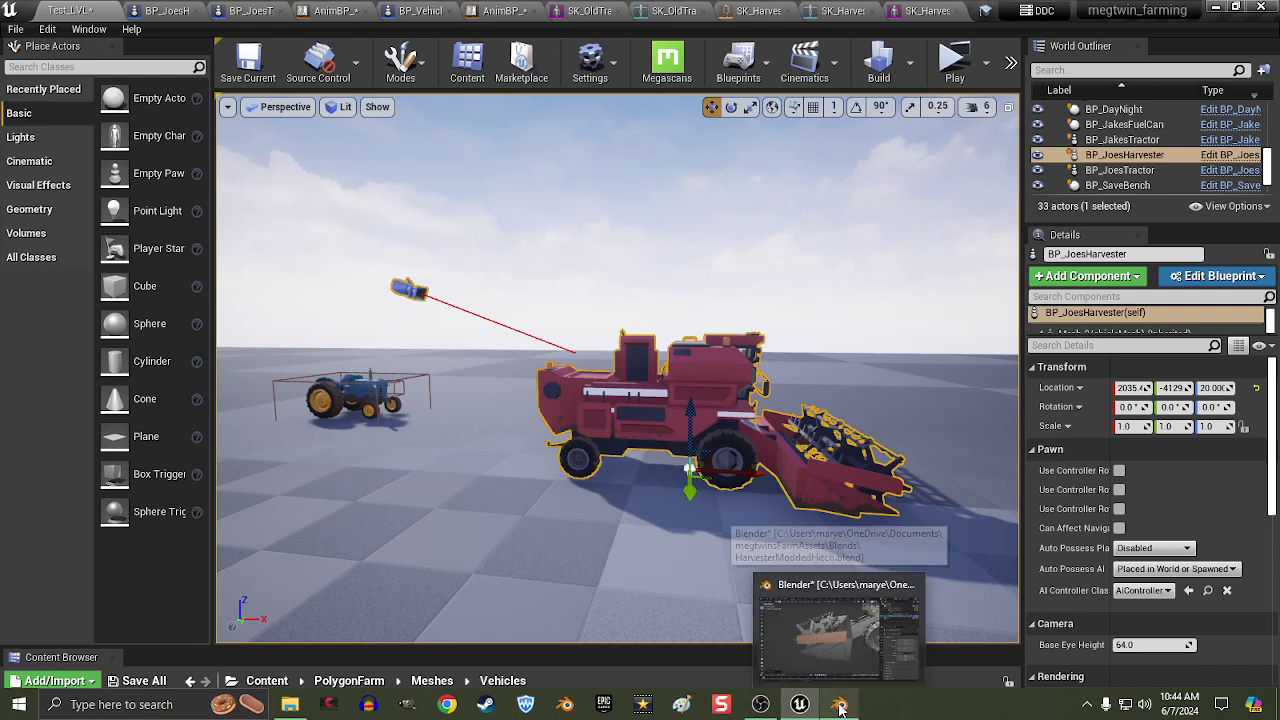
Switch to the harvester file in Blender and inspect the header from the front and above.
left_click(840, 706)
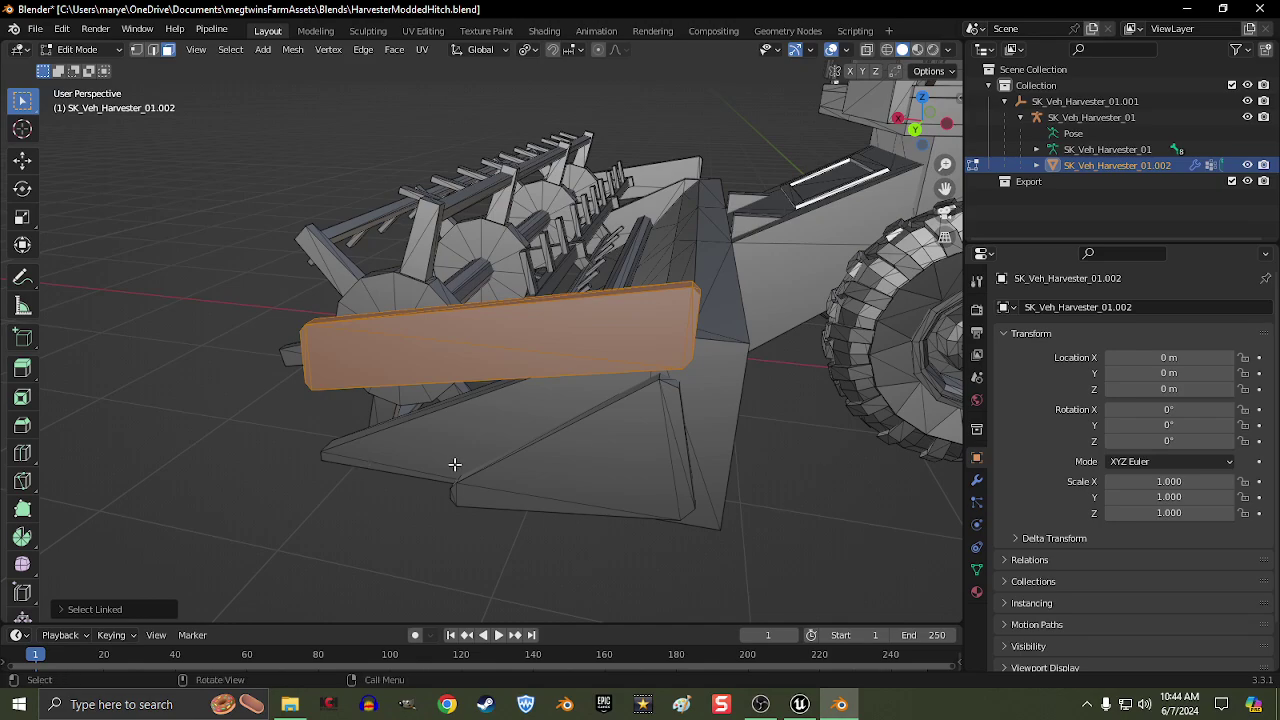
mouse_move(454, 463)
middle_mouse_down()
mouse_move(389, 430)
mouse_move(543, 429)
mouse_move(480, 506)
middle_mouse_up()
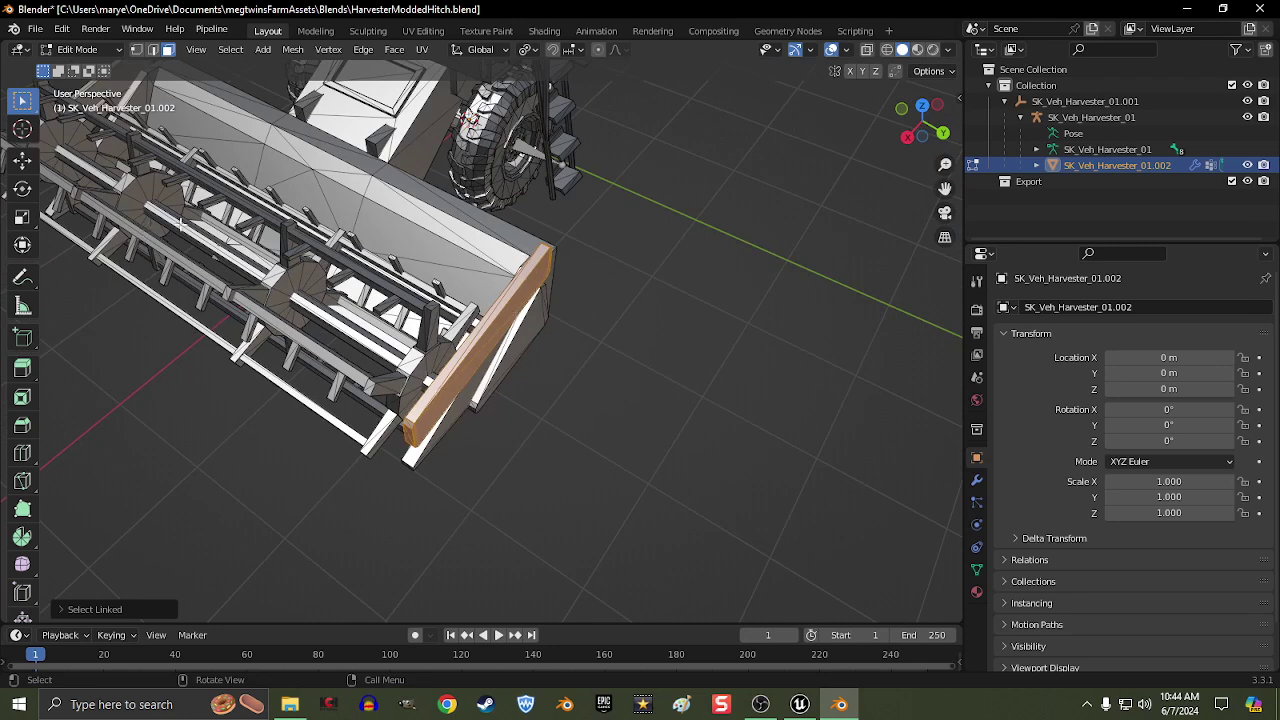
mouse_move(181, 225)
middle_mouse_down()
mouse_move(549, 335)
mouse_move(388, 280)
middle_mouse_up()
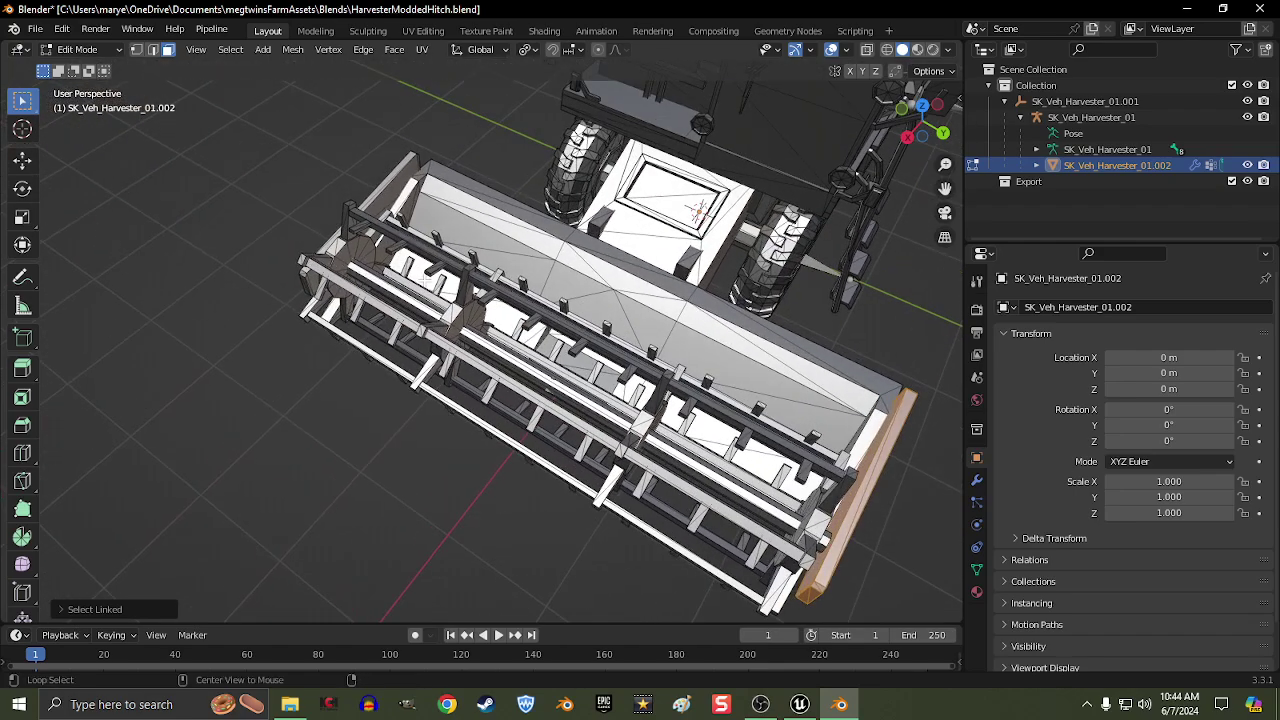
key("KP_1")
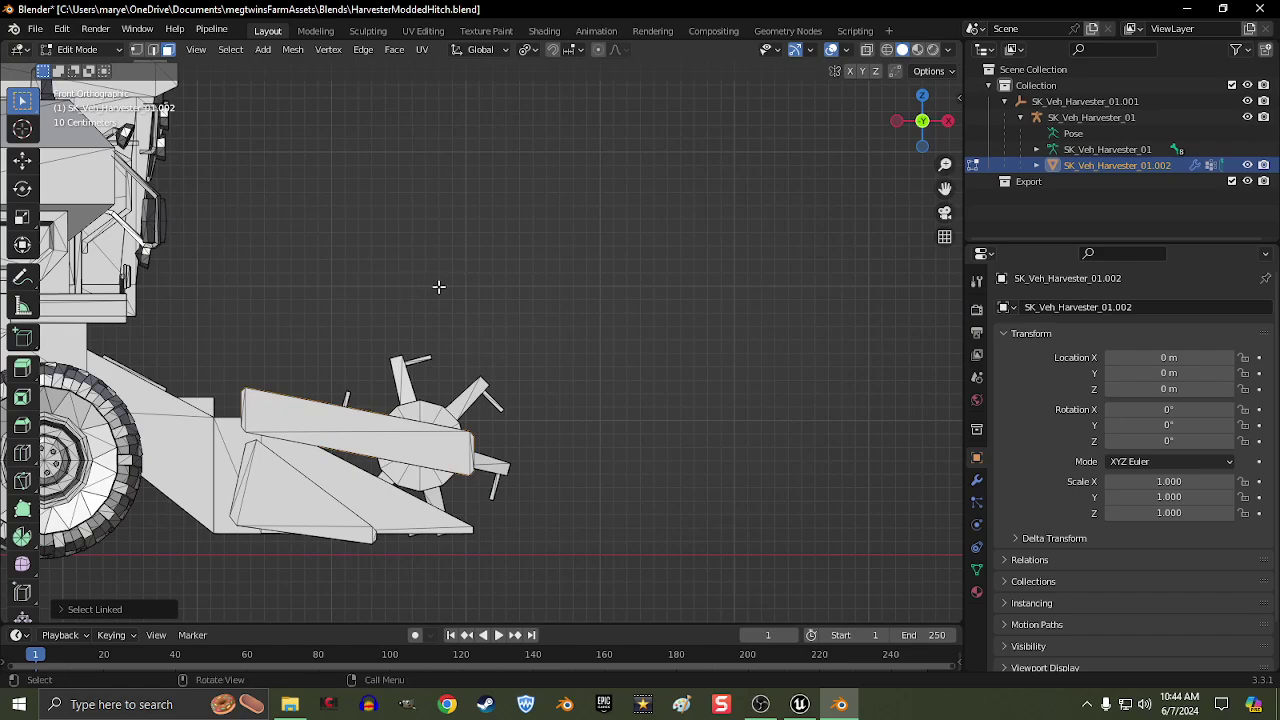
mouse_move(438, 287)
middle_mouse_down()
mouse_move(403, 398)
mouse_move(332, 414)
mouse_move(643, 447)
middle_mouse_up()
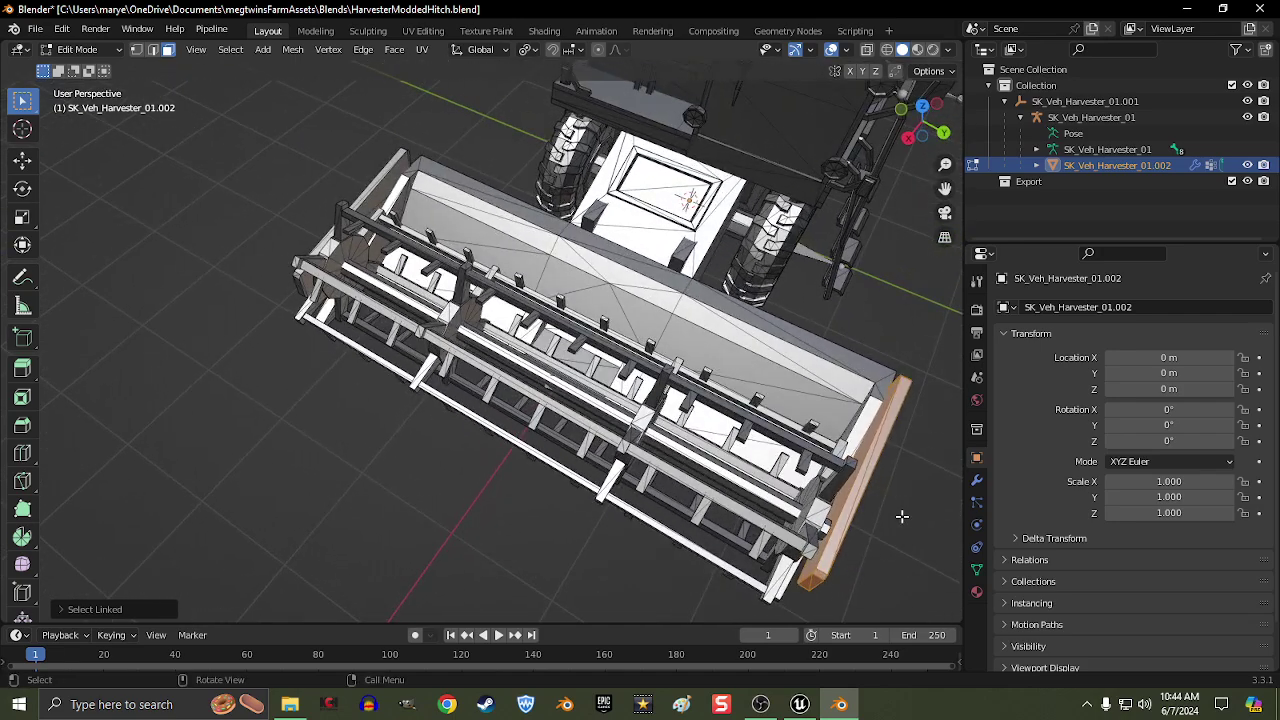
middle_click_drag(902, 516, 888, 492)
mouse_move(880, 434)
middle_mouse_down()
mouse_move(700, 414)
mouse_move(722, 295)
middle_mouse_up()
scroll(700, 414, "down", 3)
scroll(722, 295, "up", 2)
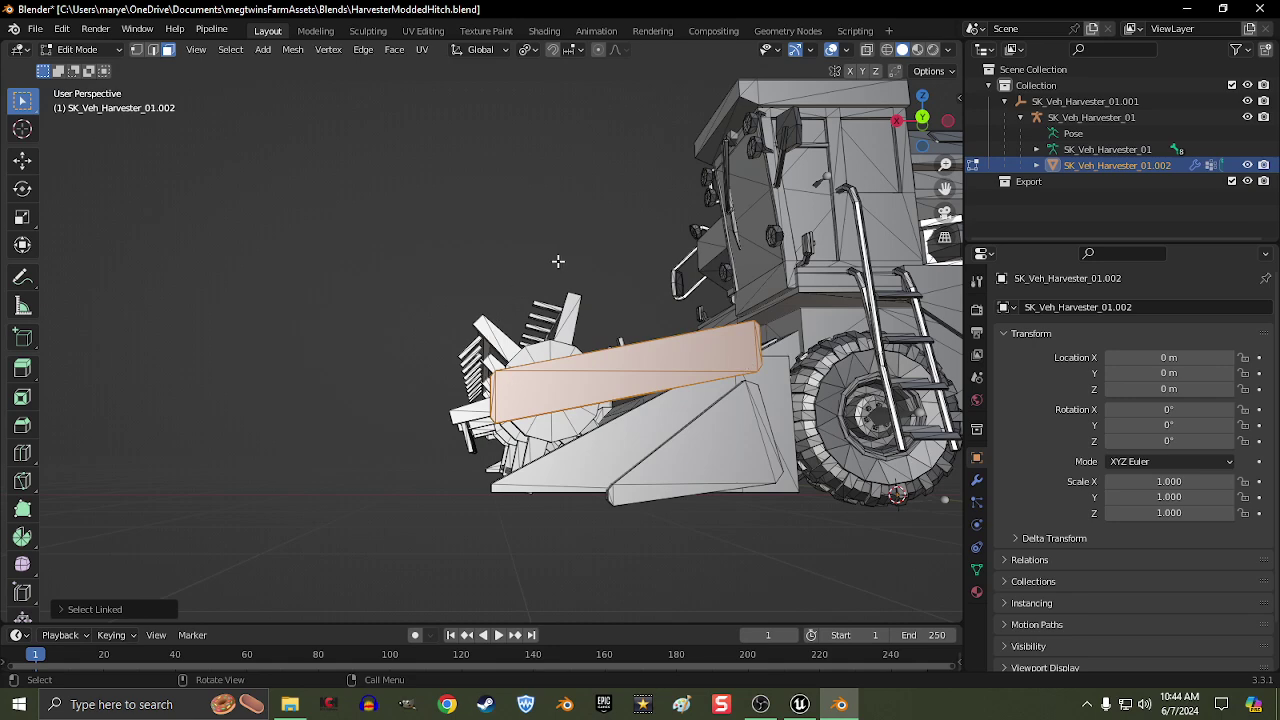
Select another header face and orbit around to see the whole harvester from the front.
left_click(770, 371)
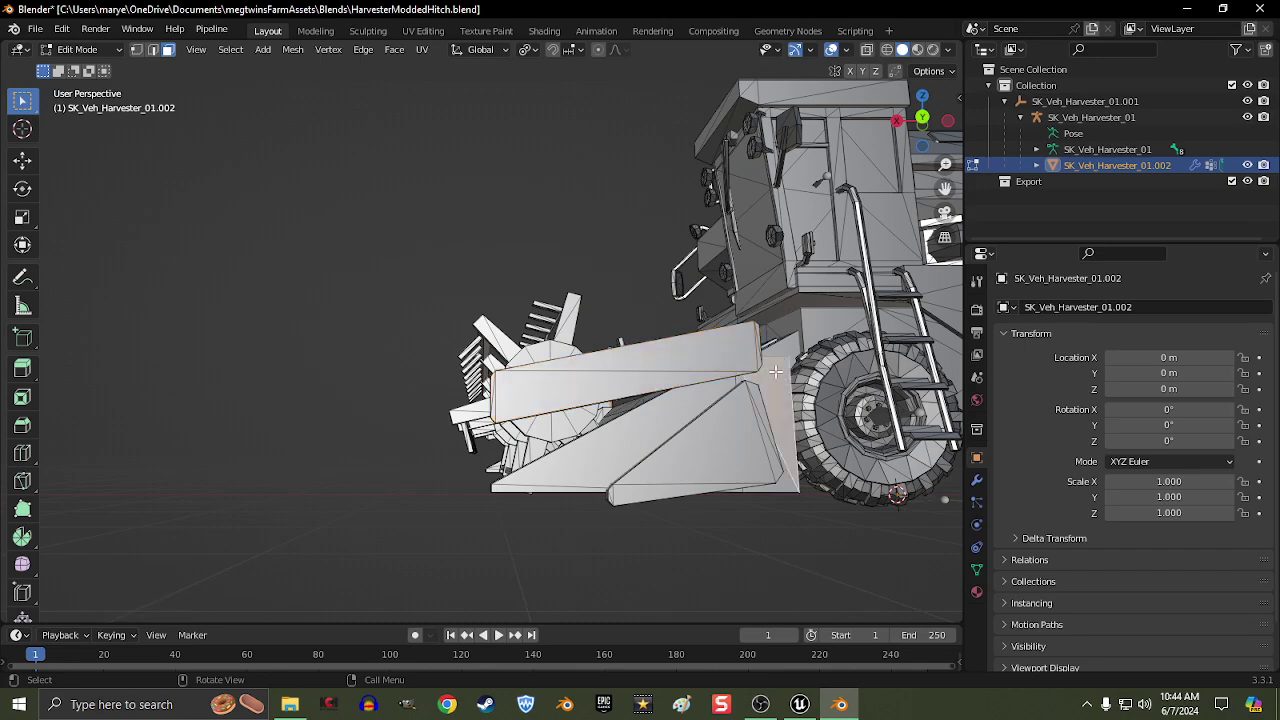
mouse_move(856, 311)
middle_mouse_down()
mouse_move(862, 365)
mouse_move(805, 340)
mouse_move(817, 337)
middle_mouse_up()
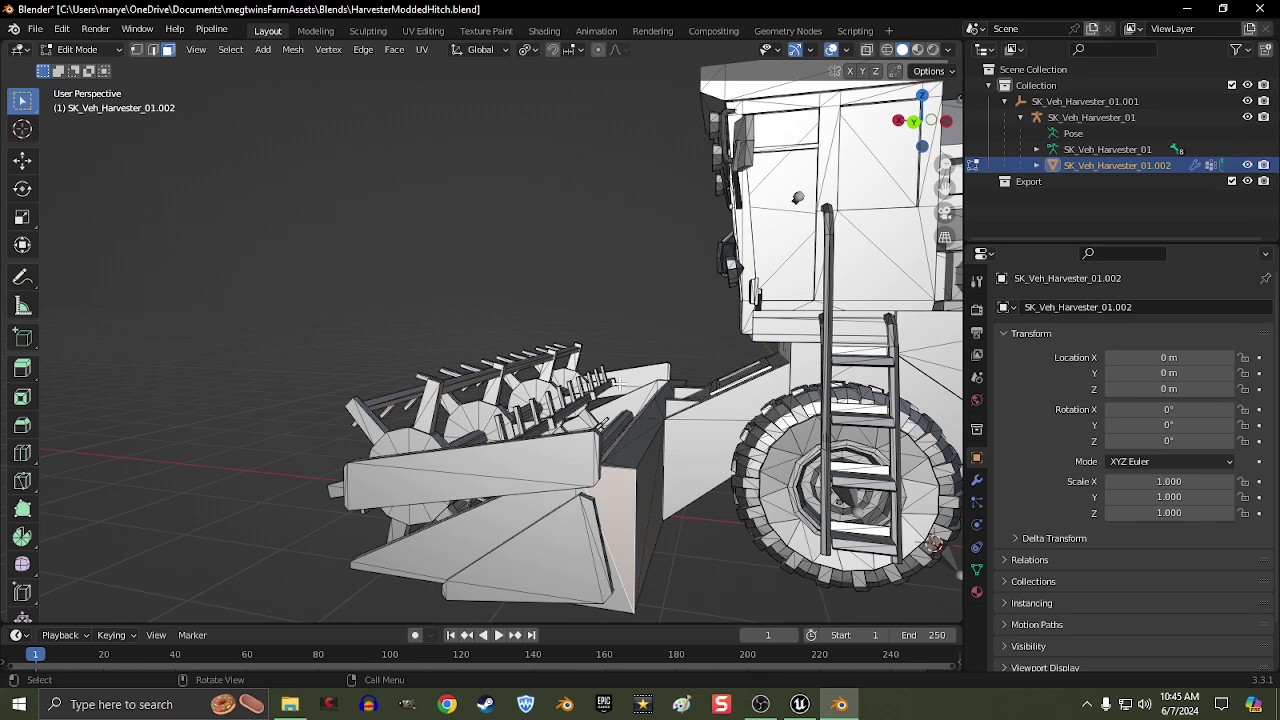
middle_click_drag(689, 459, 699, 456)
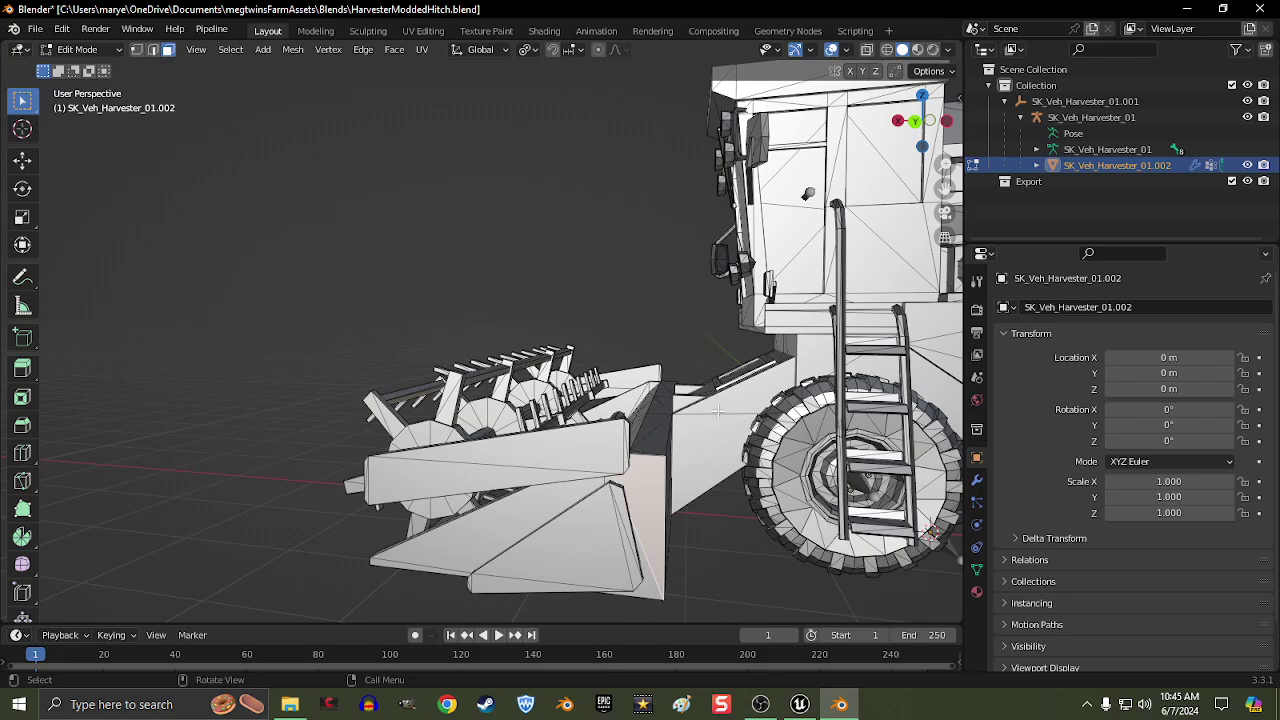
mouse_move(718, 410)
middle_mouse_down()
mouse_move(193, 407)
mouse_move(149, 110)
middle_mouse_up()
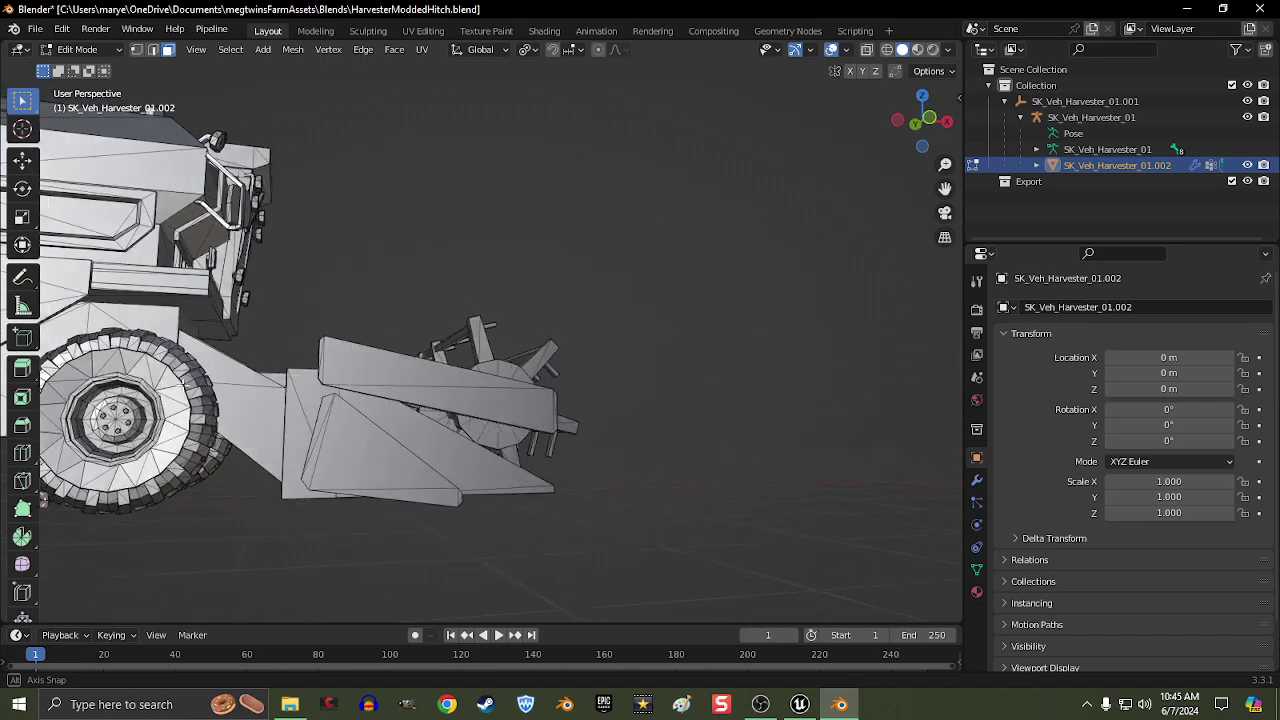
middle_click_drag(149, 110, 155, 103)
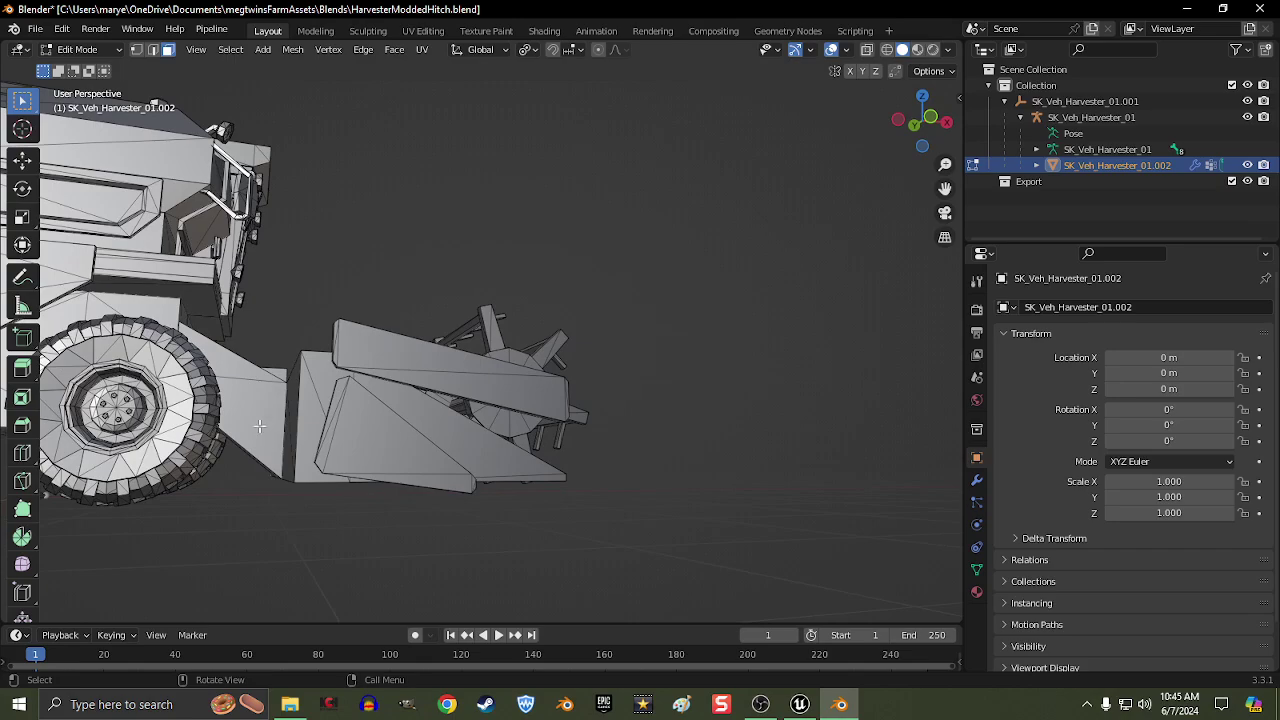
scroll(546, 446, "down", 2)
scroll(571, 449, "down", 2)
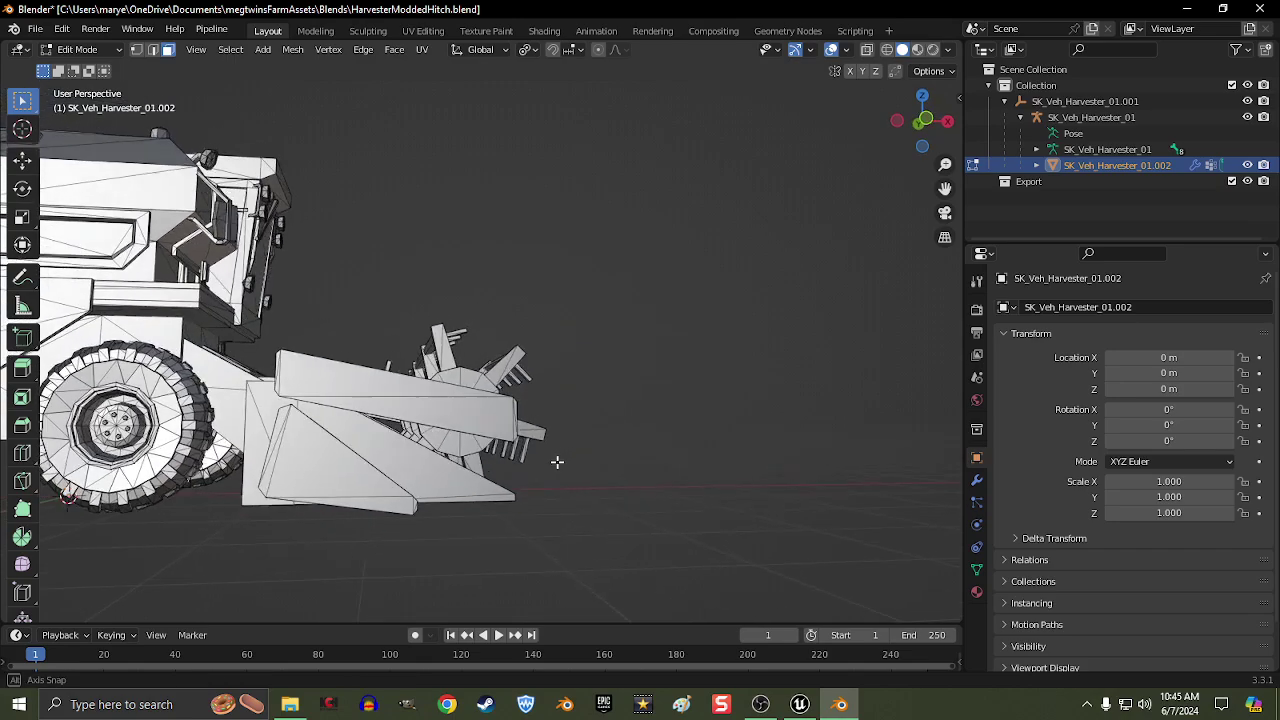
mouse_move(557, 457)
middle_mouse_down()
mouse_move(447, 502)
mouse_move(471, 491)
middle_mouse_up()
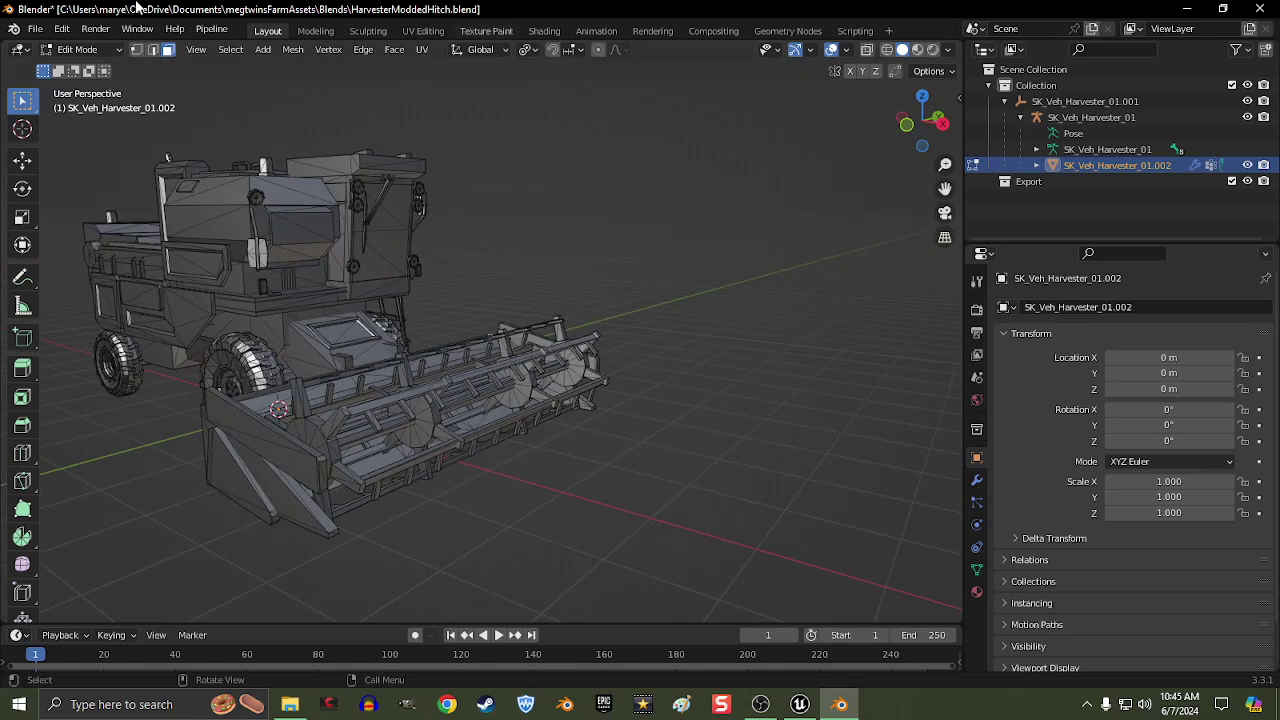
Save the modded harvester file and close Blender.
left_click(35, 28)
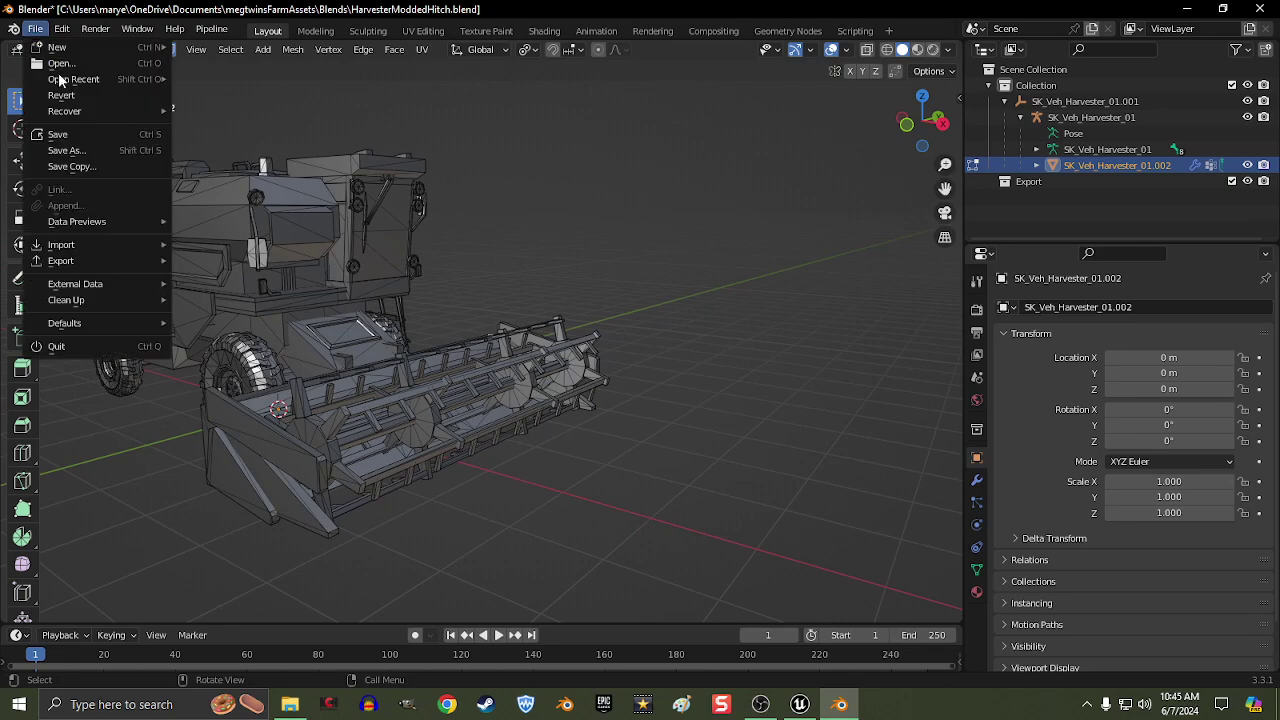
left_click(80, 132)
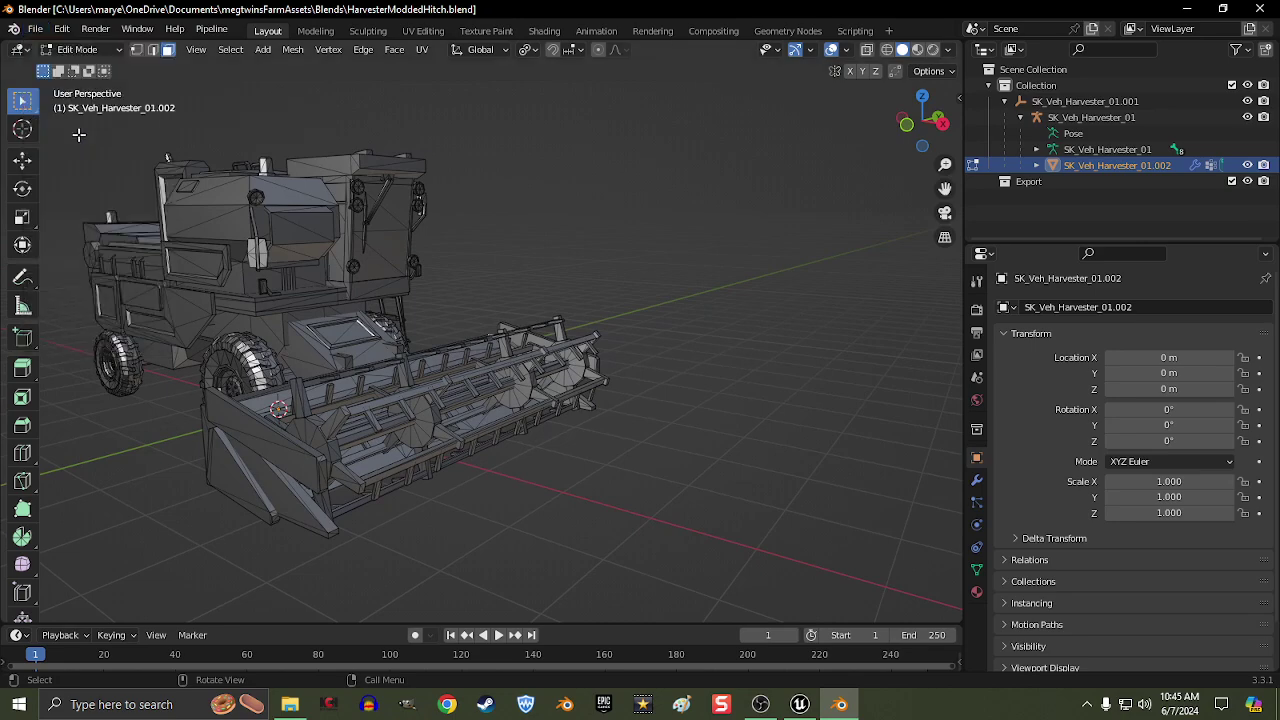
left_click(1261, 9)
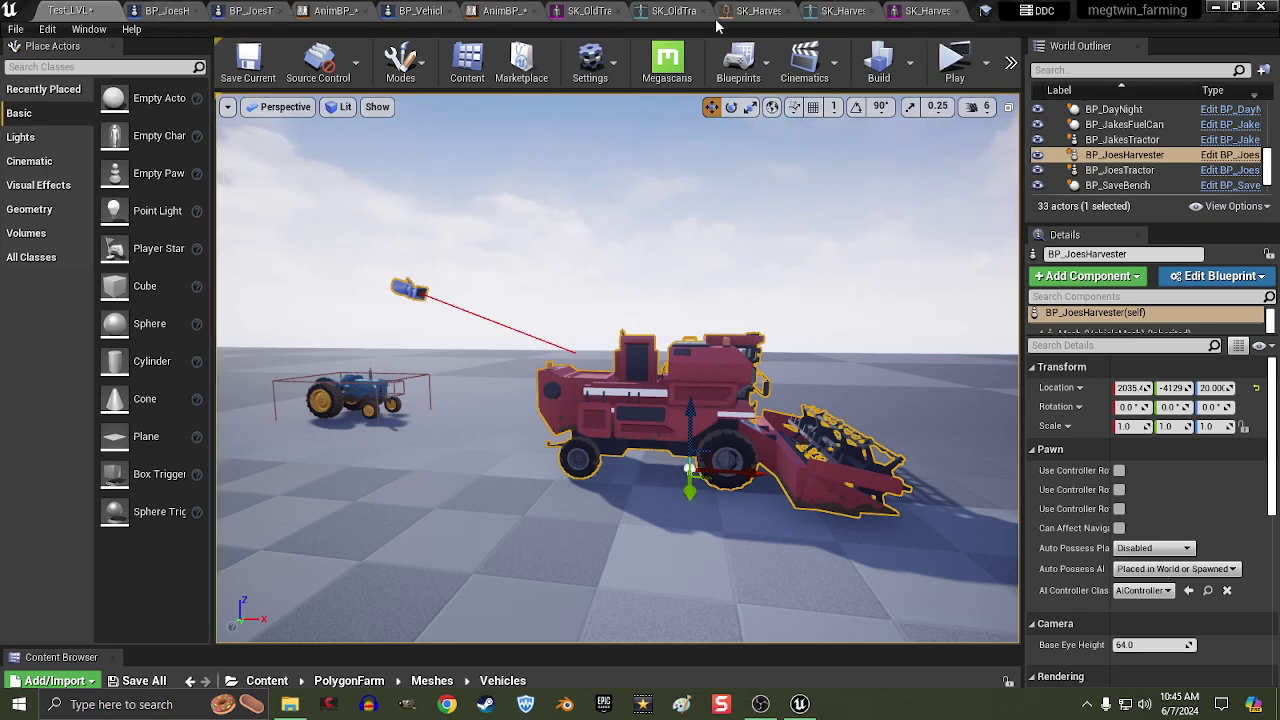
mouse_move(866, 352)
right_mouse_down()
mouse_move(890, 340)
mouse_move(891, 286)
right_mouse_up()
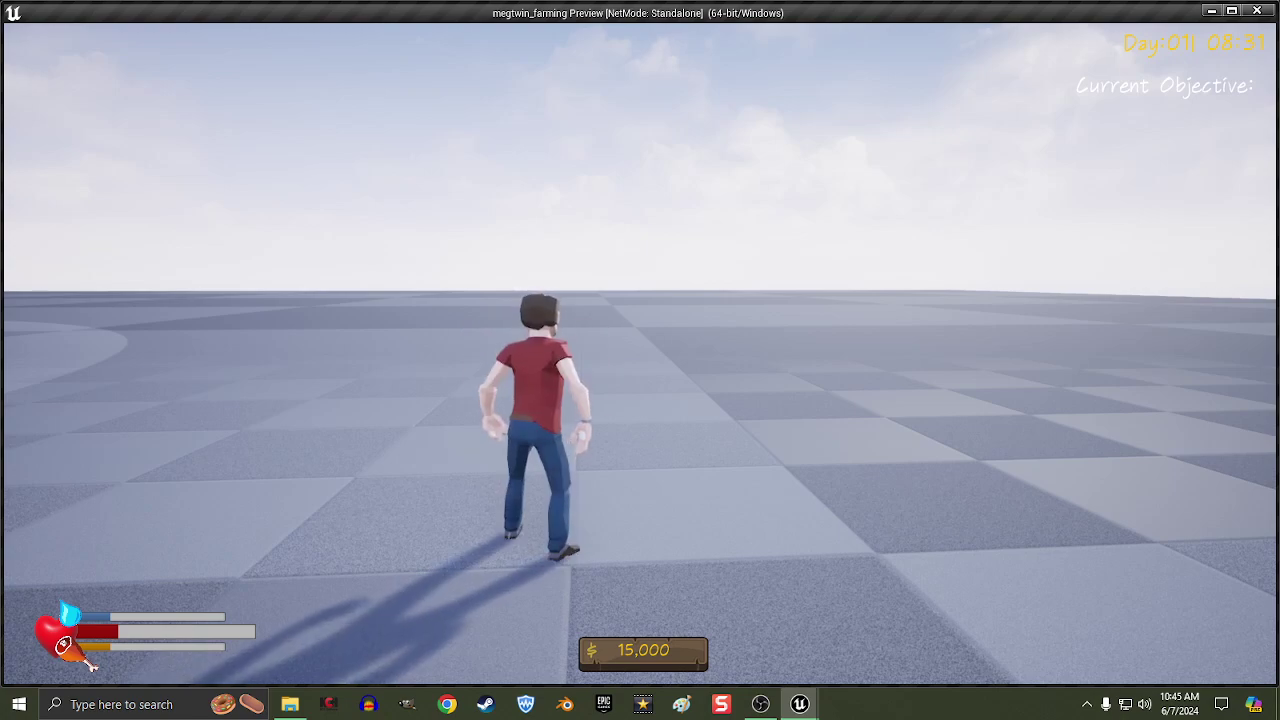
key("w")
key("w")
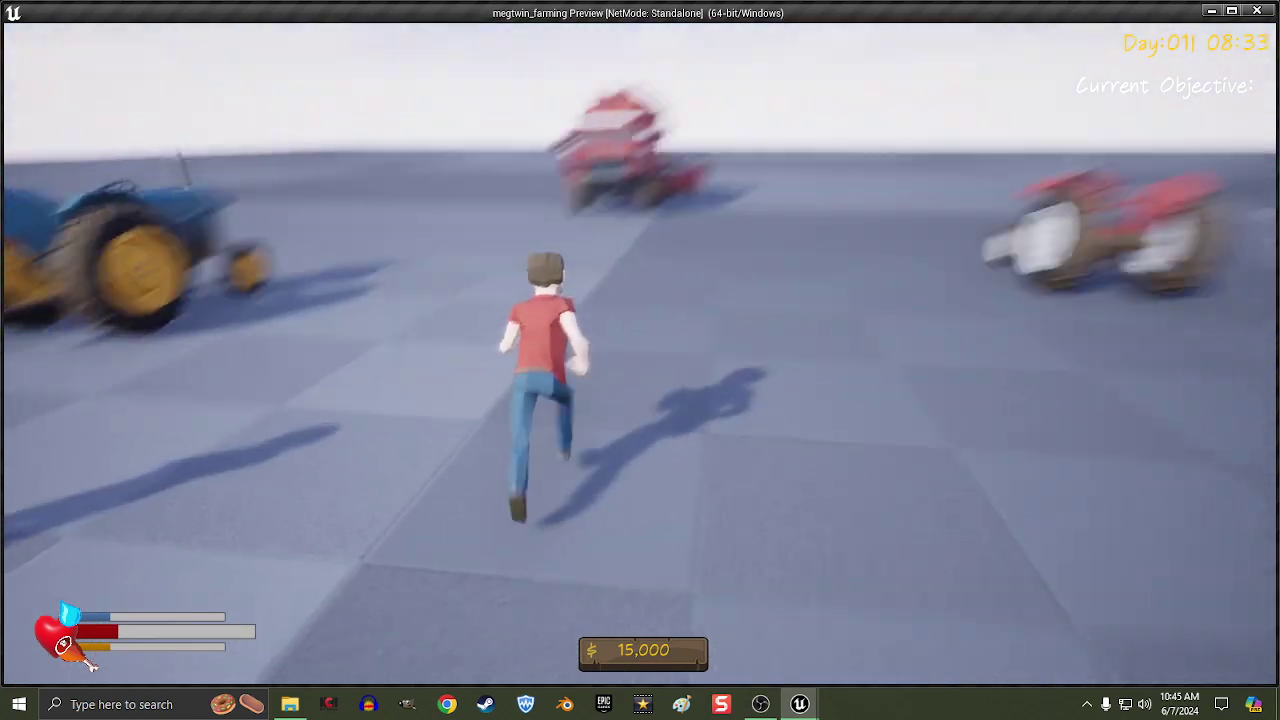
key("w")
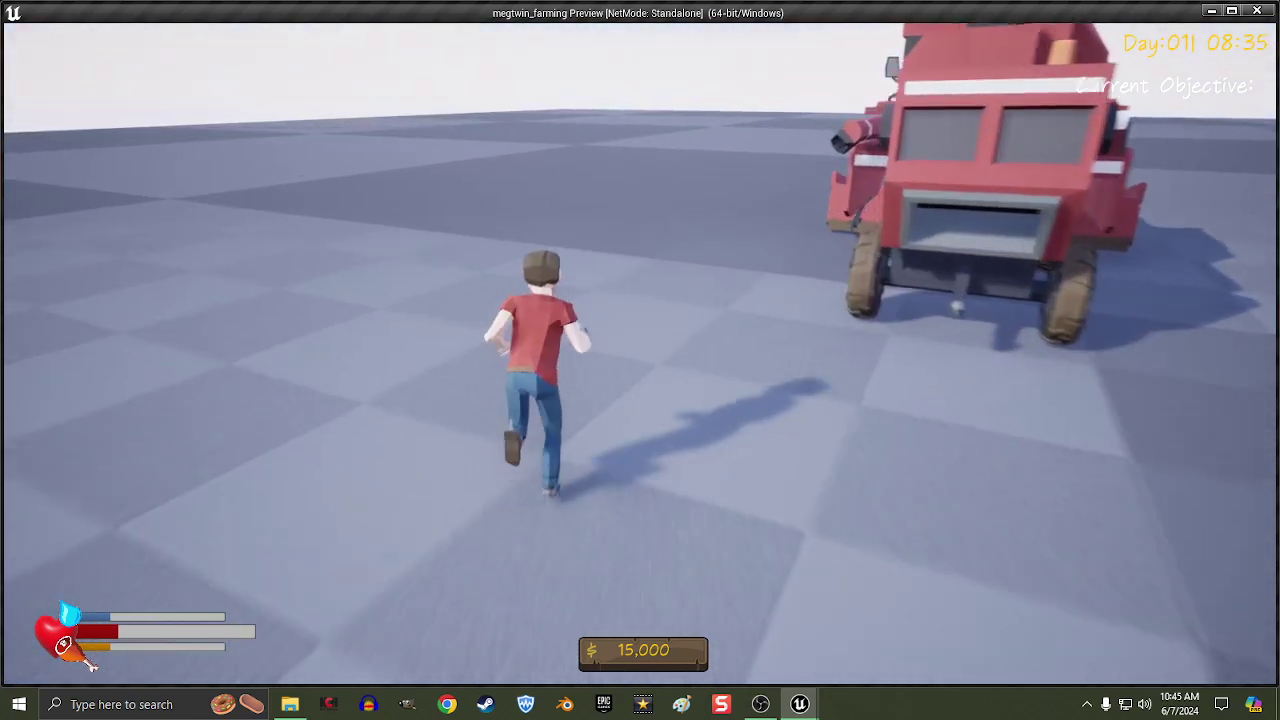
key("w")
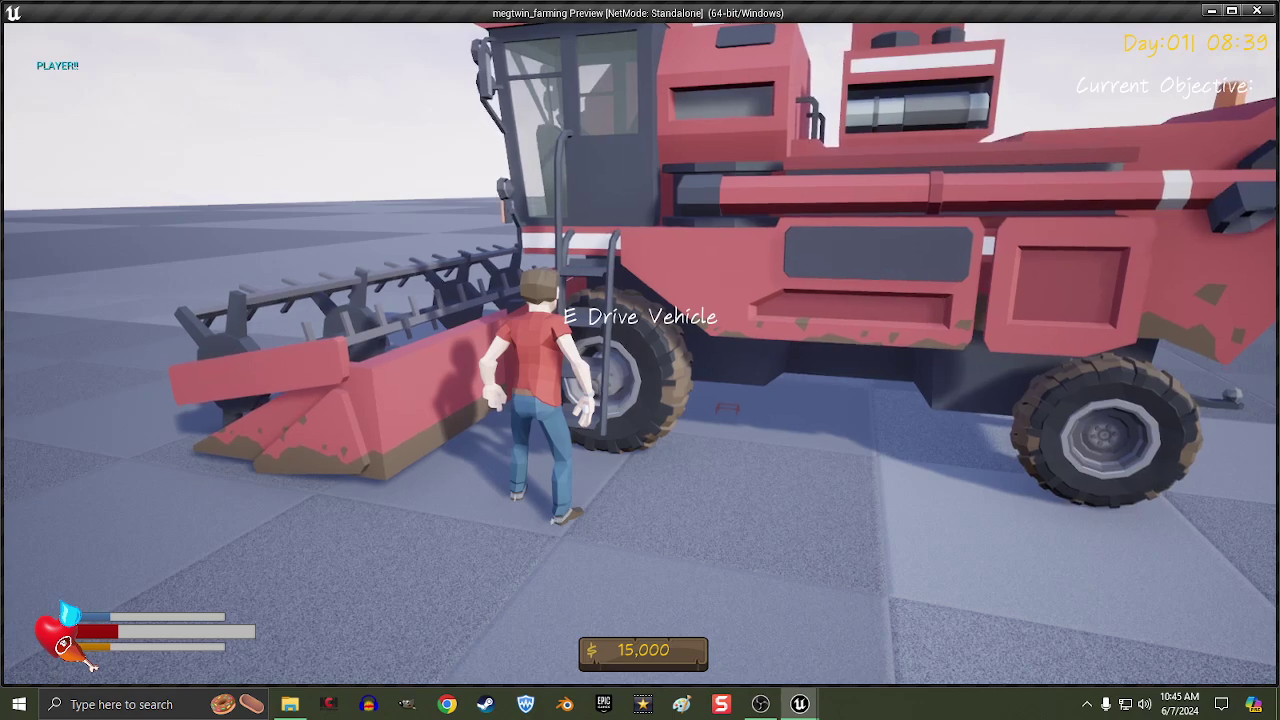
key("s")
key("s")
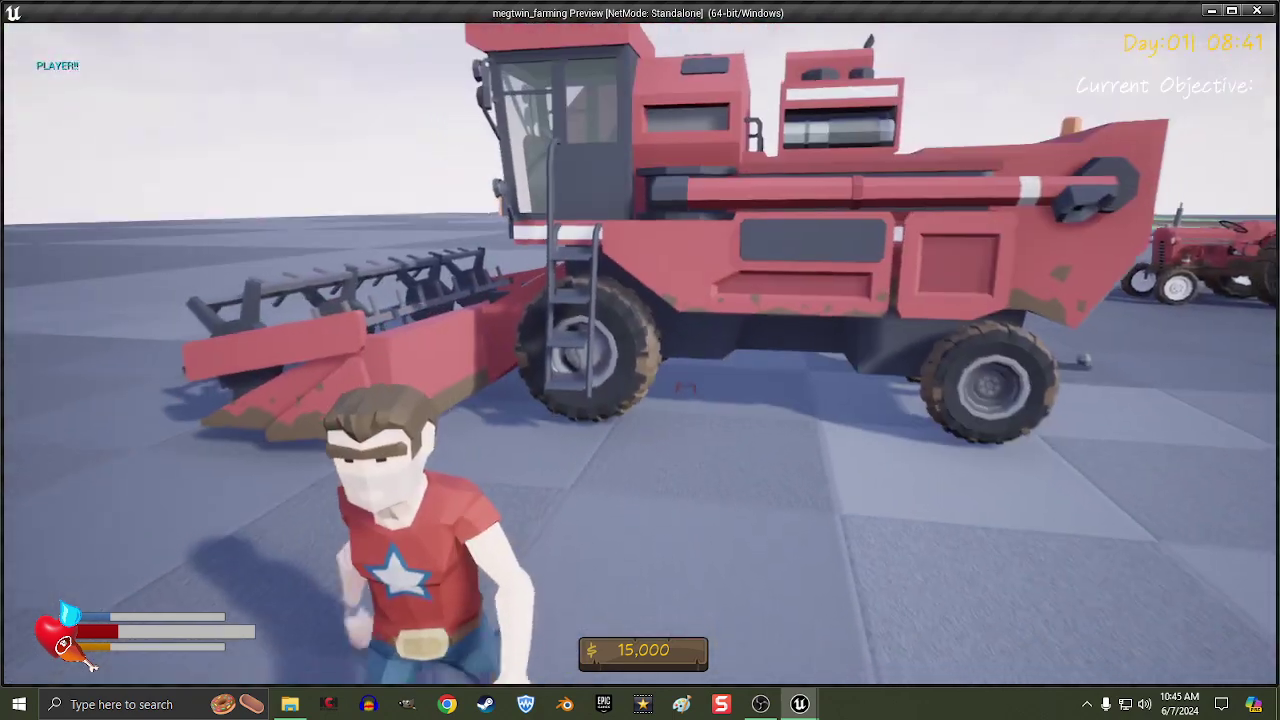
key("w")
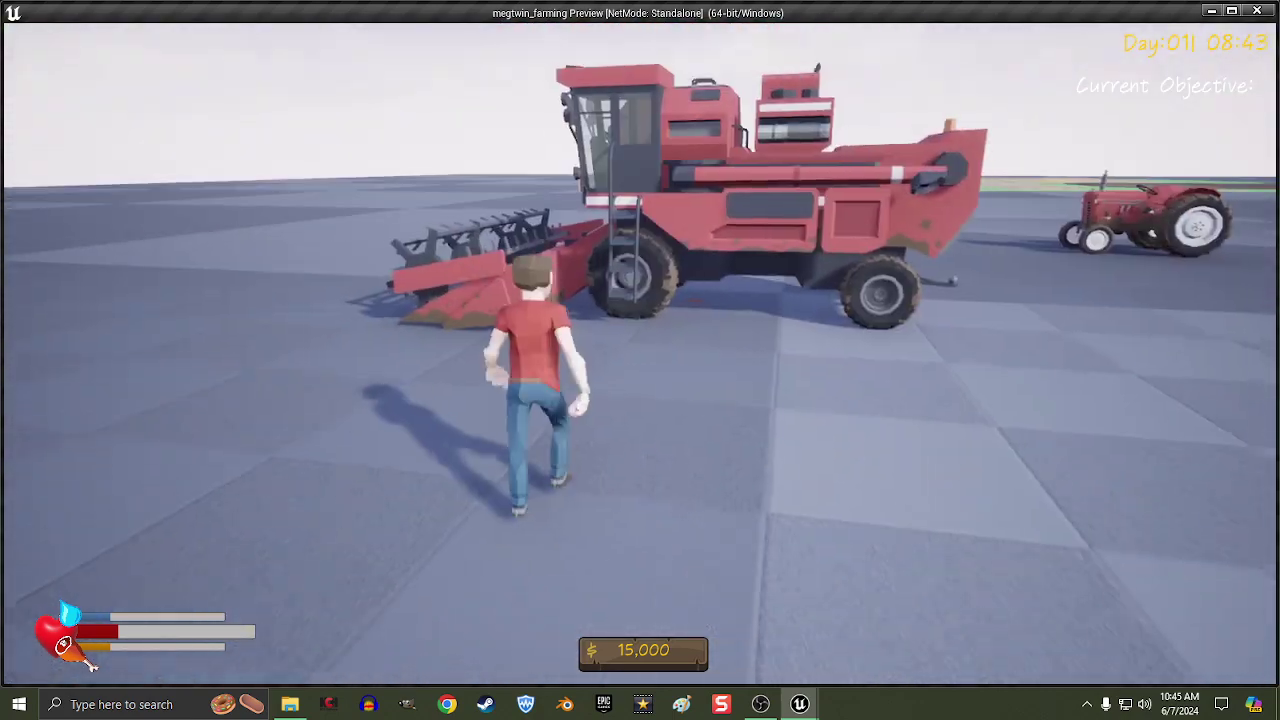
key("w")
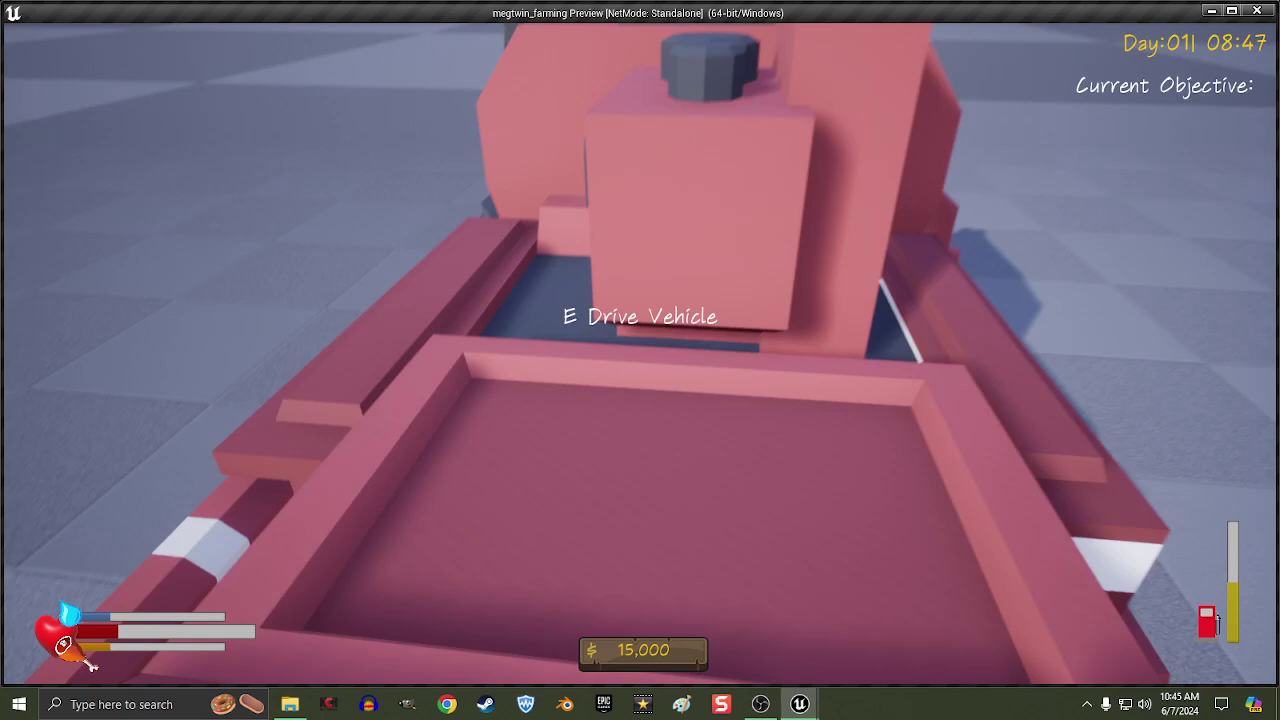
key("e")
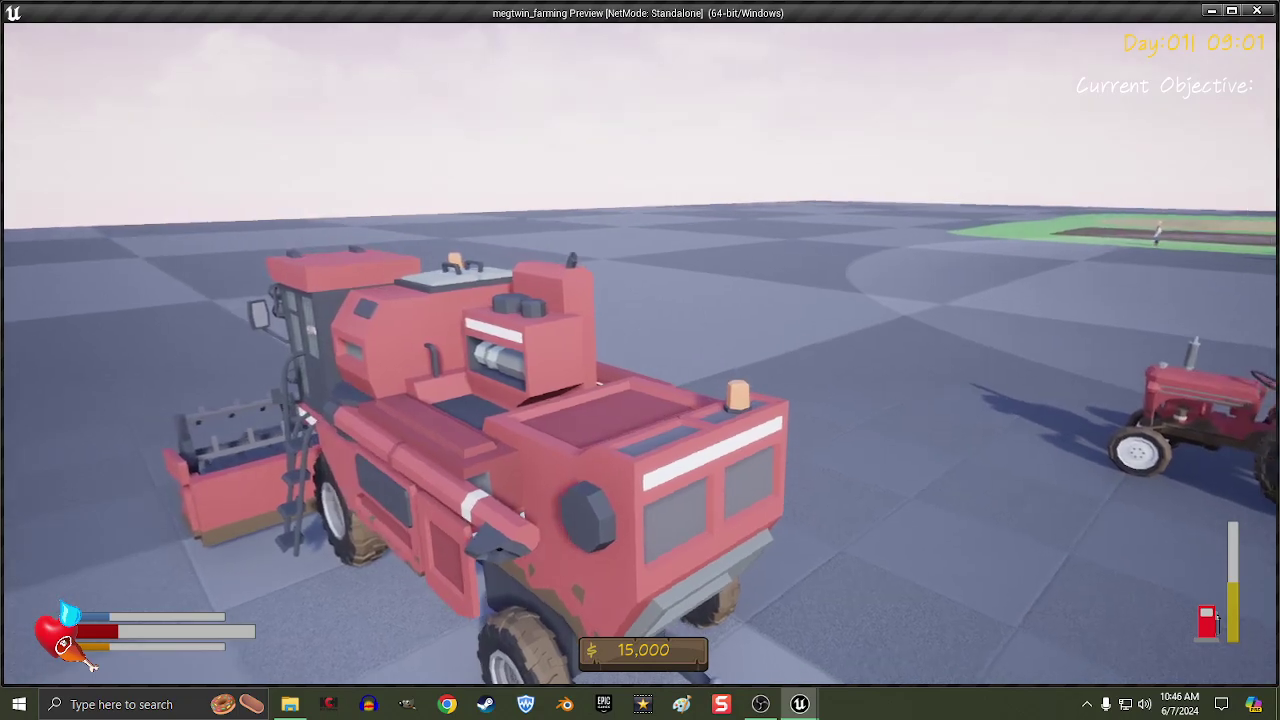
key("Escape")
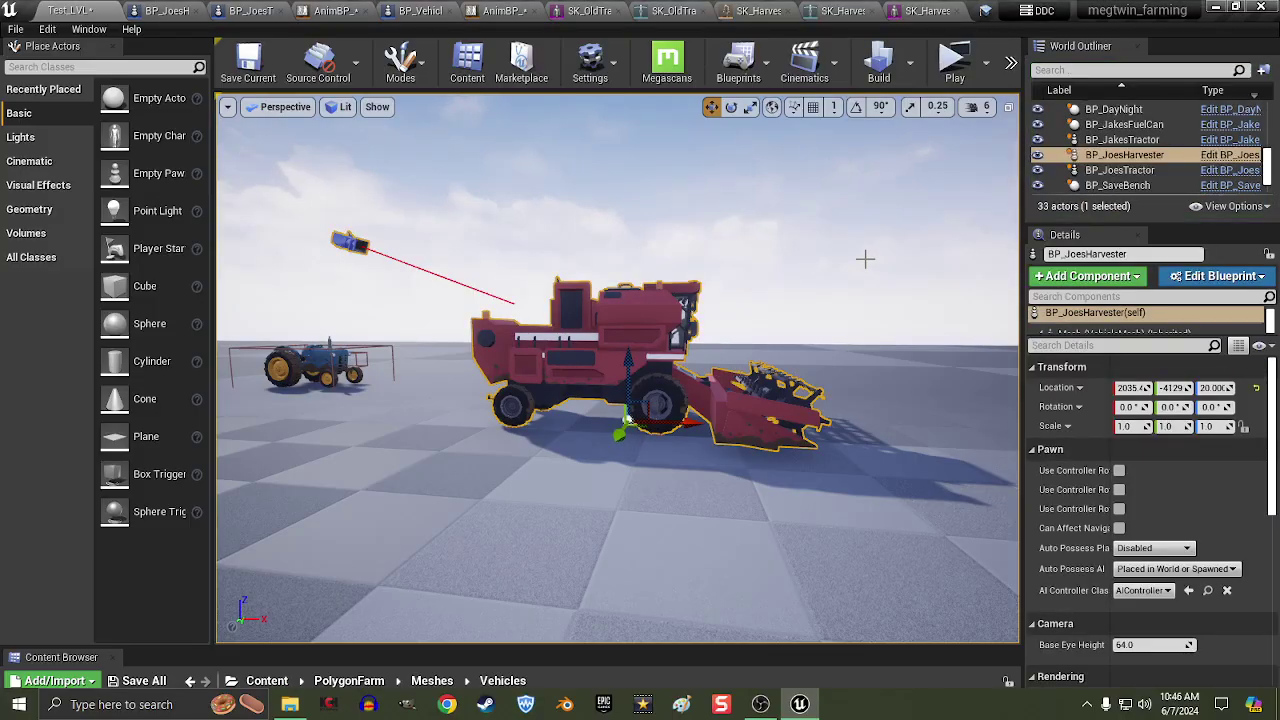
Select Sky Sphere, close every tab except Test_LVL, and reframe the view on the harvester.
left_click(848, 248)
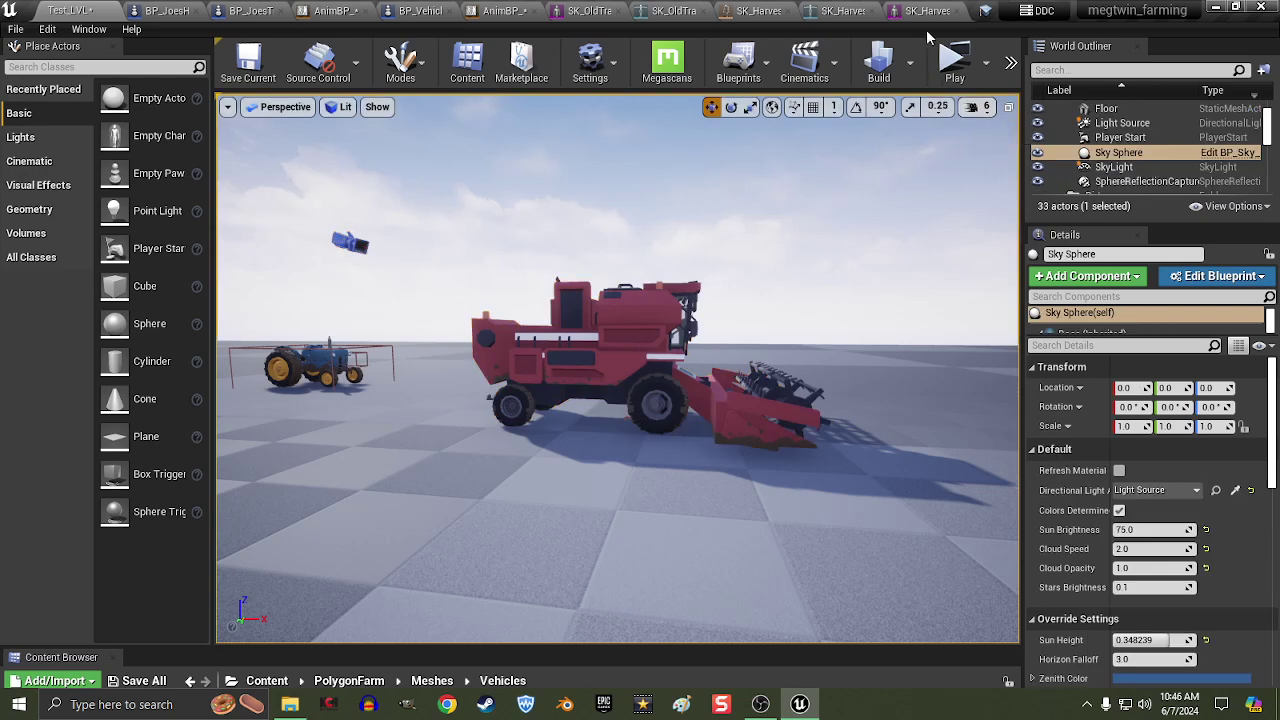
right_click(115, 20)
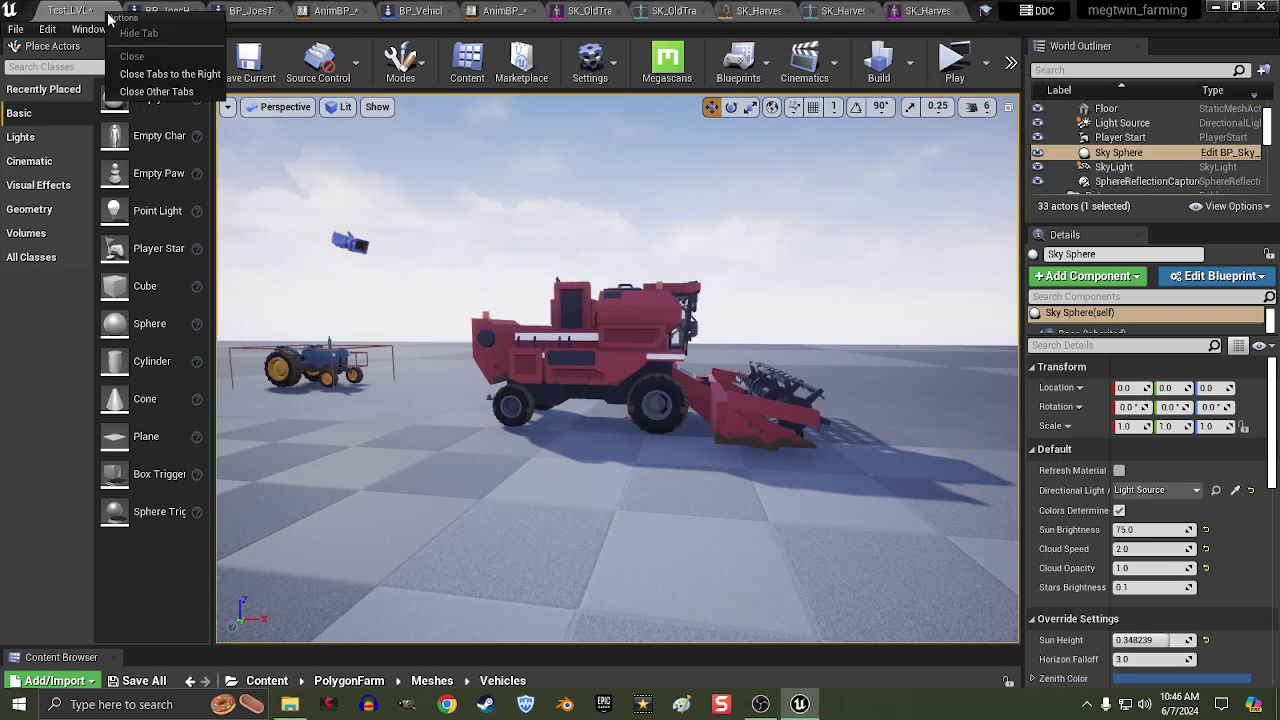
left_click(140, 74)
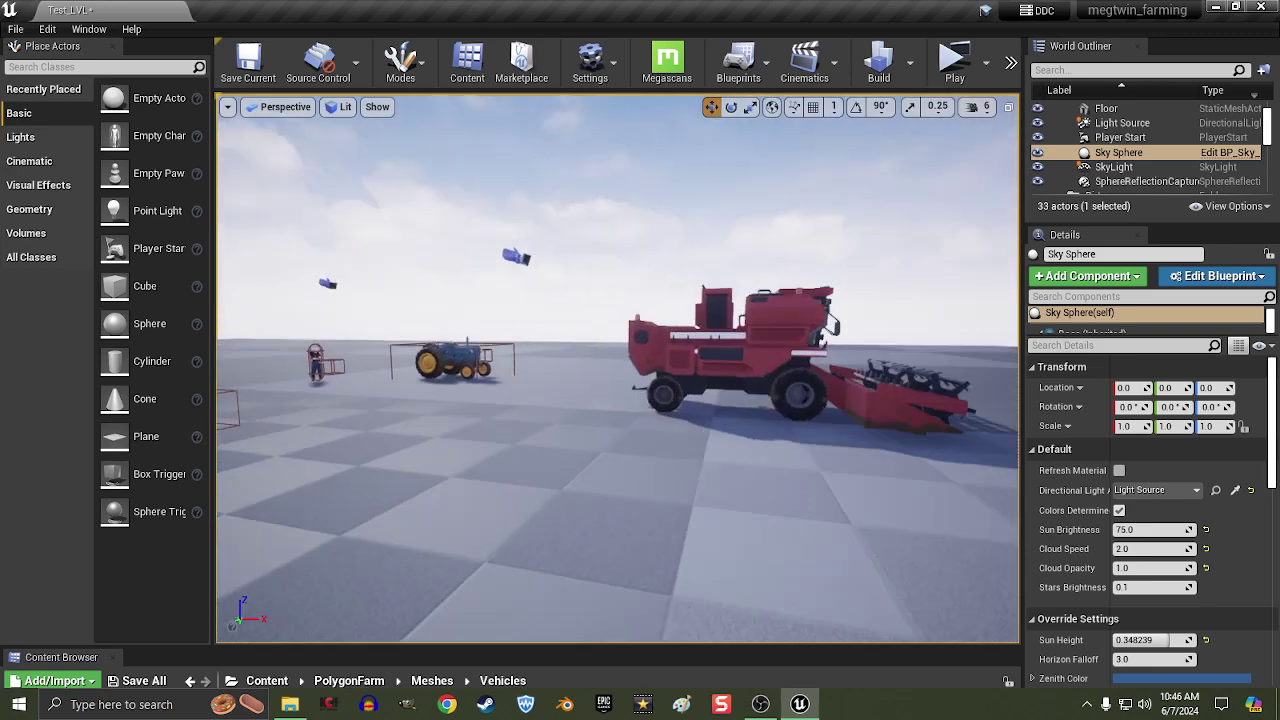
right_click_drag(600, 400, 560, 400)
mouse_move(618, 368)
right_mouse_down()
mouse_move(560, 368)
mouse_move(700, 368)
right_mouse_up()
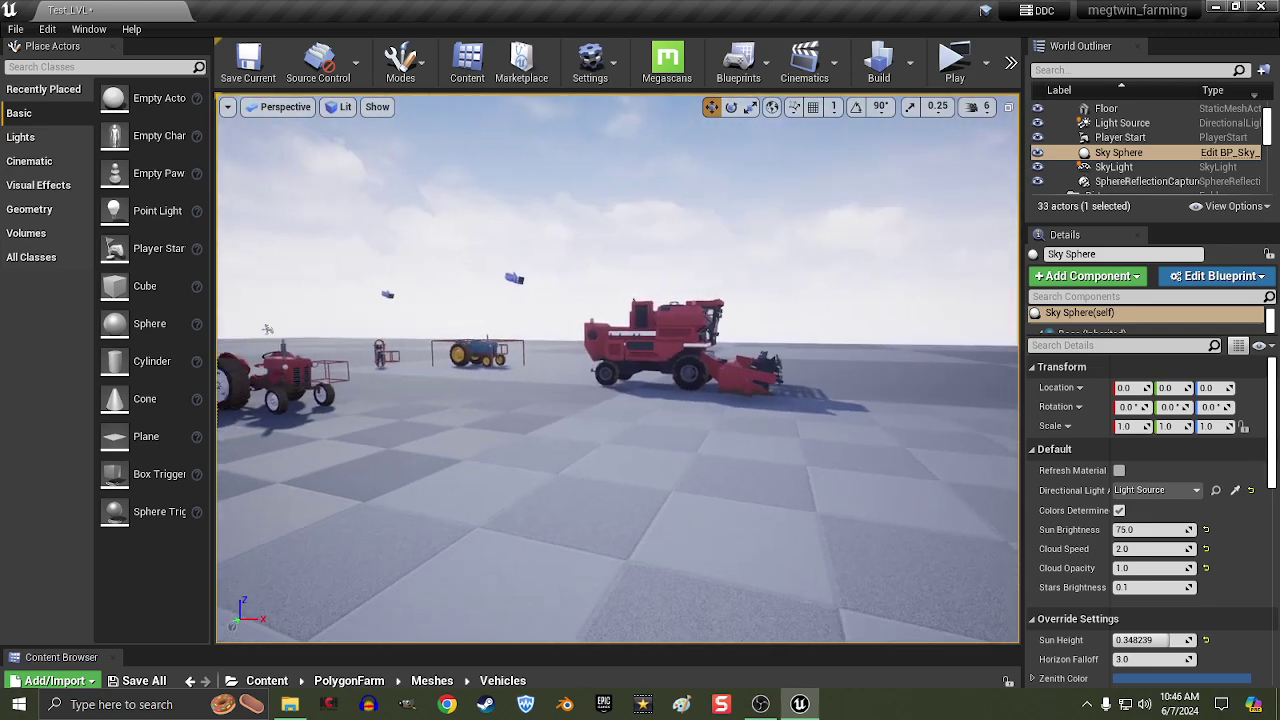
right_click_drag(766, 490, 766, 490)
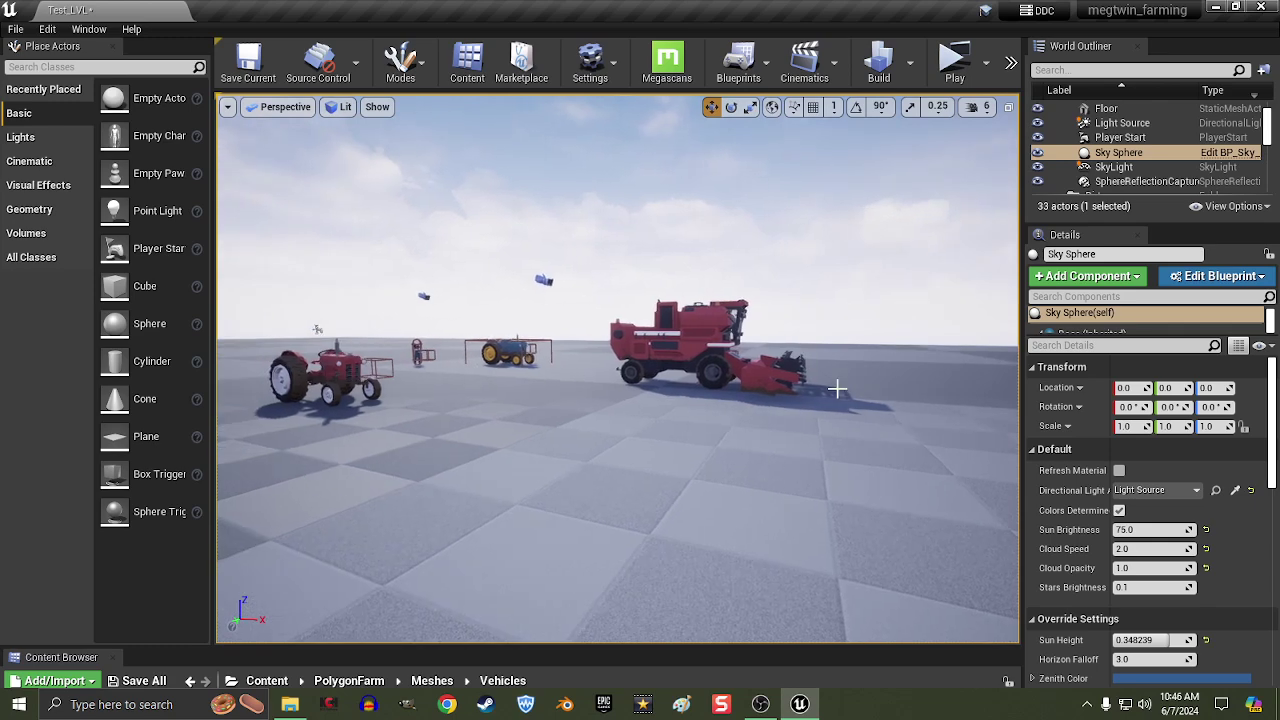